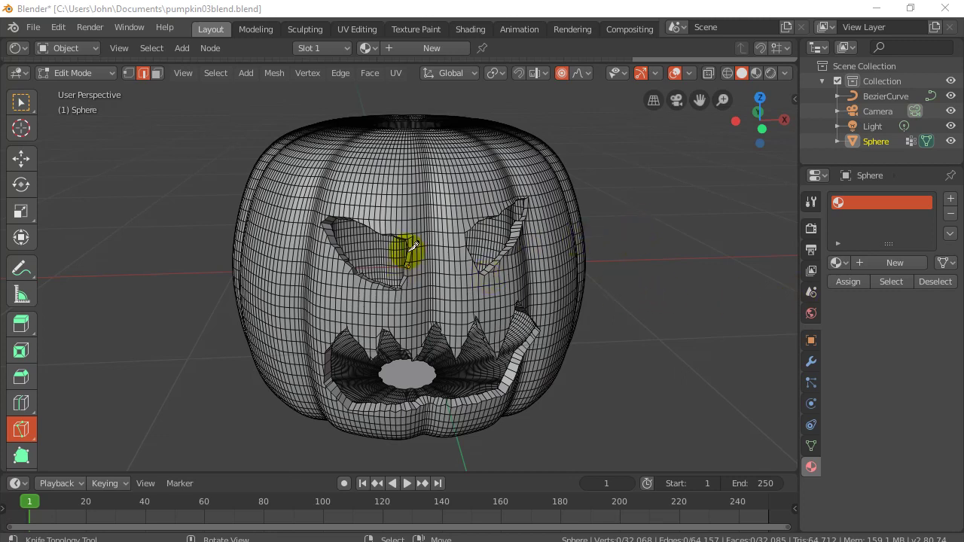
# Step: Confirm the left-eye knife cut and switch the viewport to Rendered shading
pyautogui.click(388, 263)
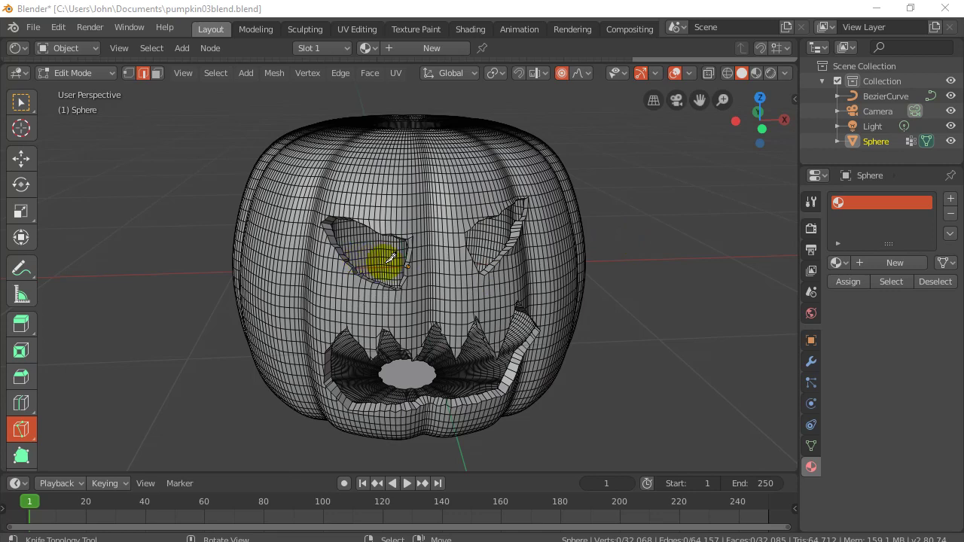
pyautogui.click(756, 73)
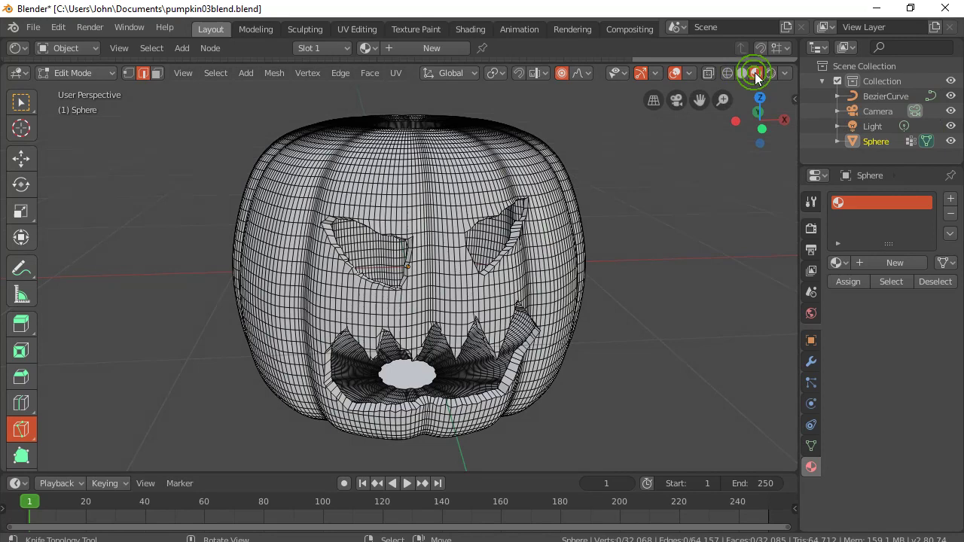
pyautogui.click(771, 76)
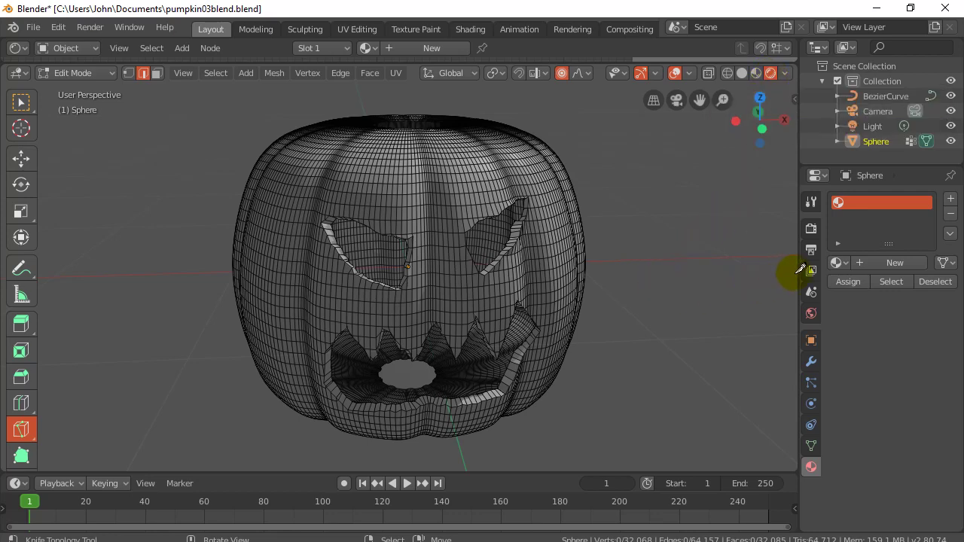
# Step: Create Material.002 for the pumpkin and scroll down to its Principled BSDF surface settings
pyautogui.moveTo(798, 272); pyautogui.dragTo(748, 275)
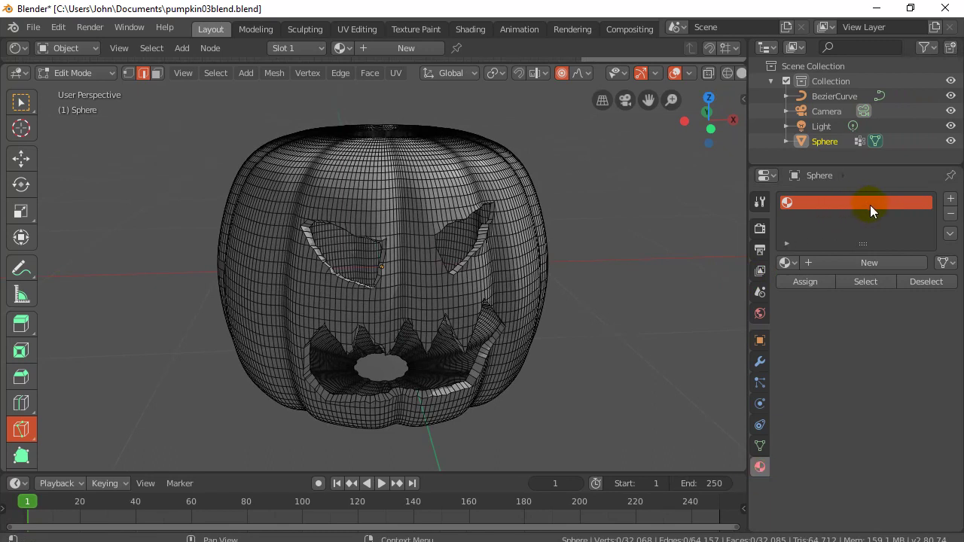
pyautogui.click(951, 213)
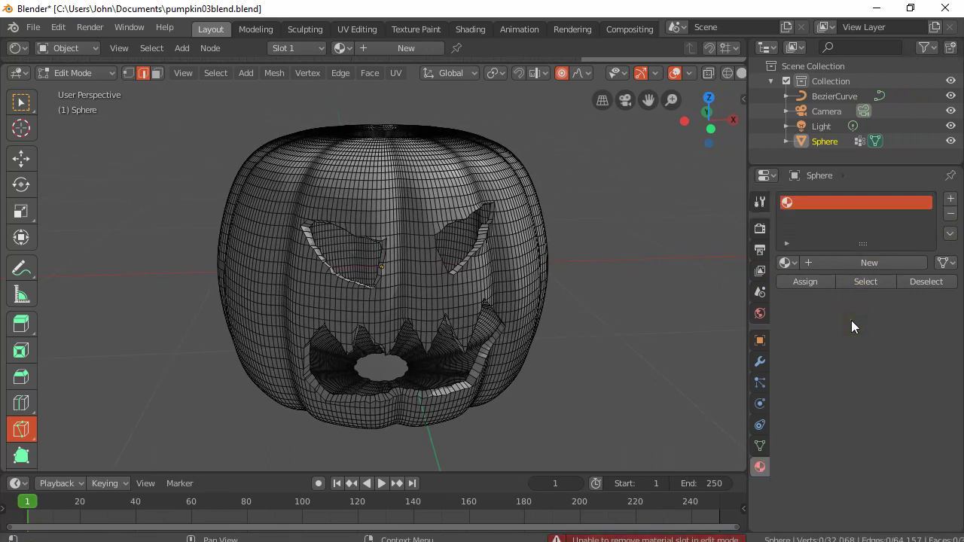
pyautogui.click(867, 262)
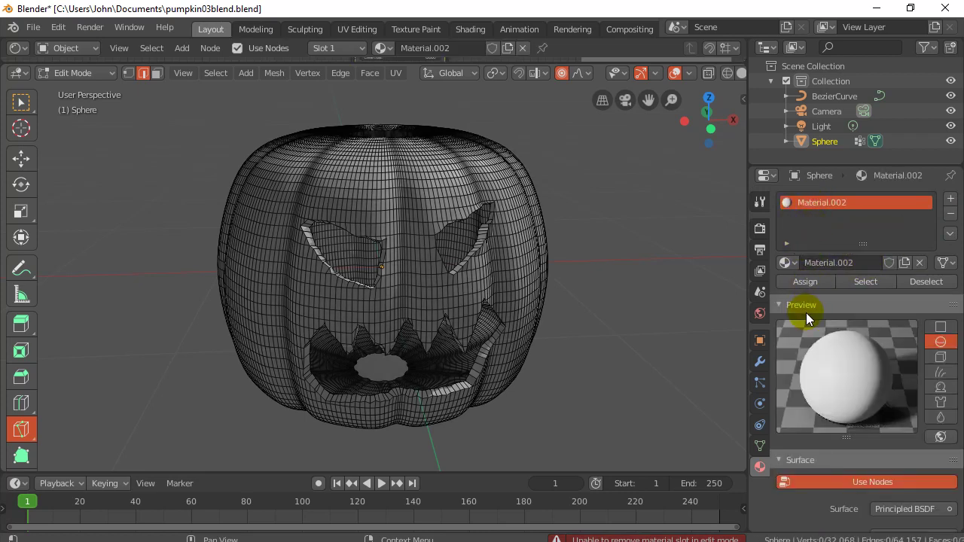
pyautogui.scroll(-1, 806, 313)
pyautogui.scroll(-1, 818, 299)
pyautogui.scroll(-1, 818, 299)
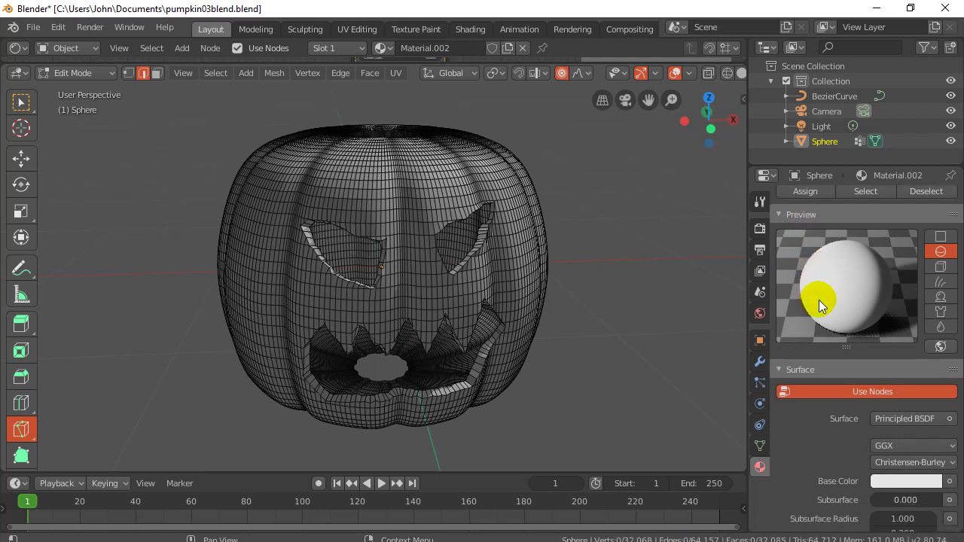
pyautogui.scroll(-3, 846, 284)
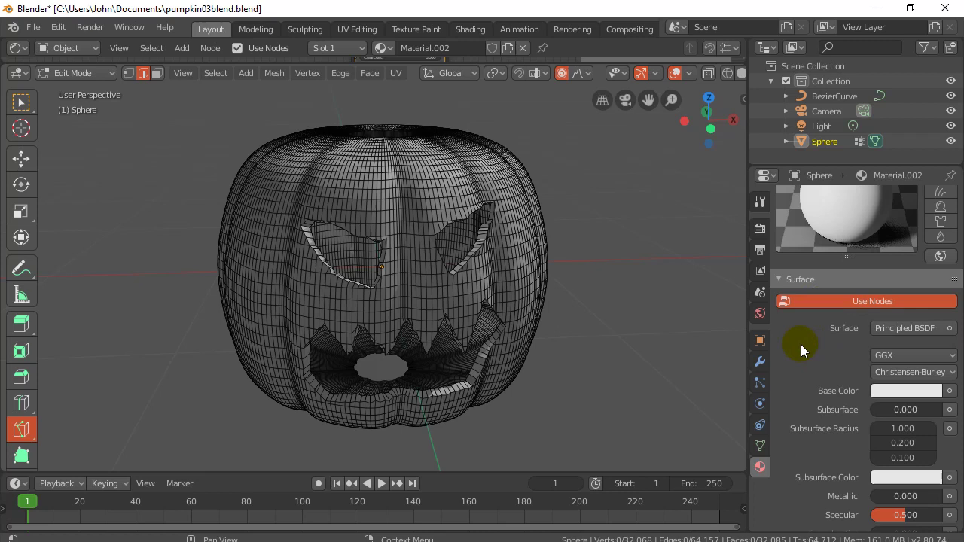
# Step: Set Material.002's base colour to orange (HSV 0.086, 0.963, 0.947)
pyautogui.click(890, 391)
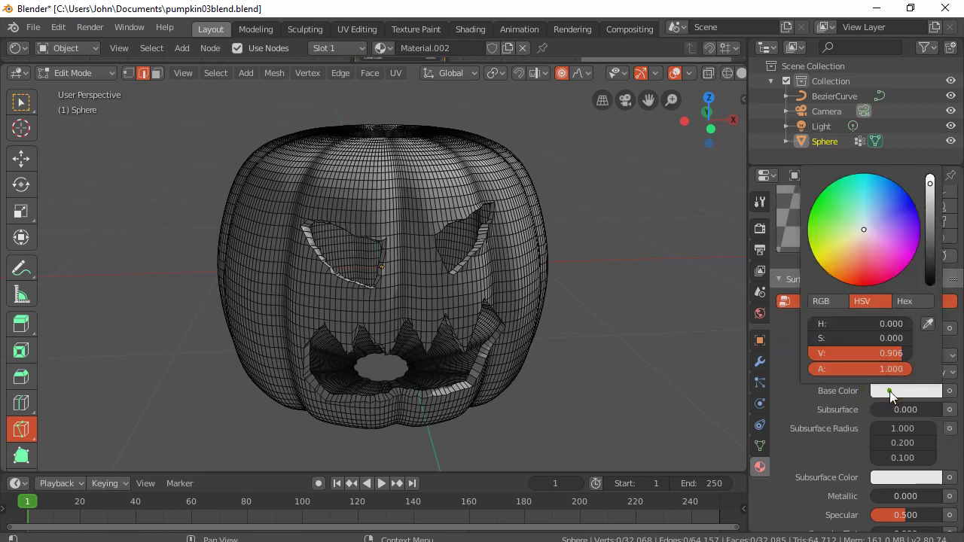
pyautogui.click(836, 275)
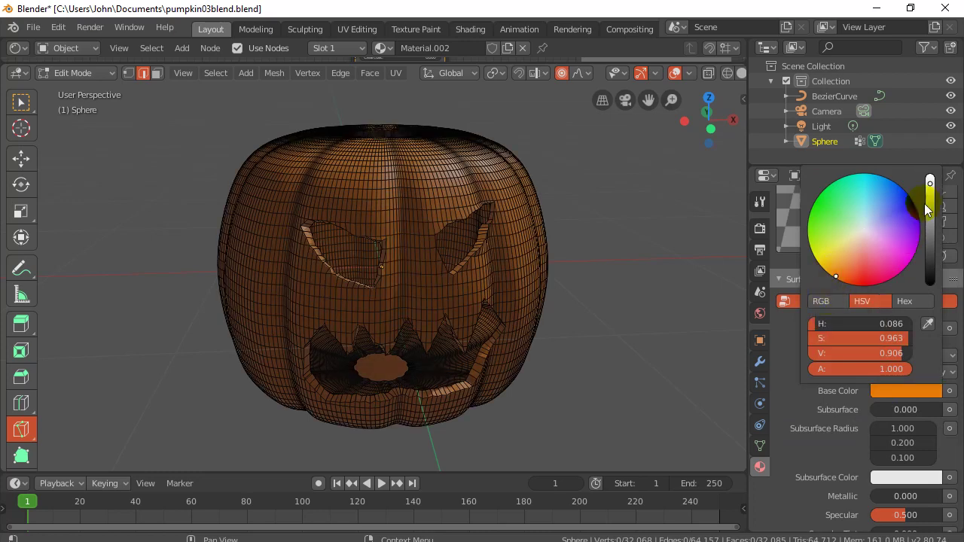
pyautogui.moveTo(929, 185)
pyautogui.mouseDown()
pyautogui.moveTo(930, 264)
pyautogui.moveTo(930, 176)
pyautogui.mouseUp()
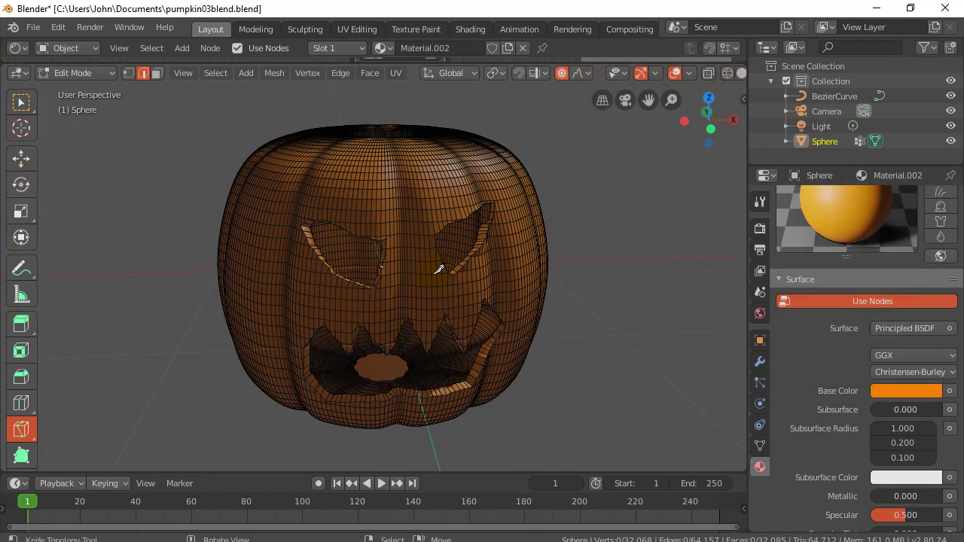
# Step: Return to Object Mode and lower the orange base colour's Value slightly
pyautogui.press('Tab')
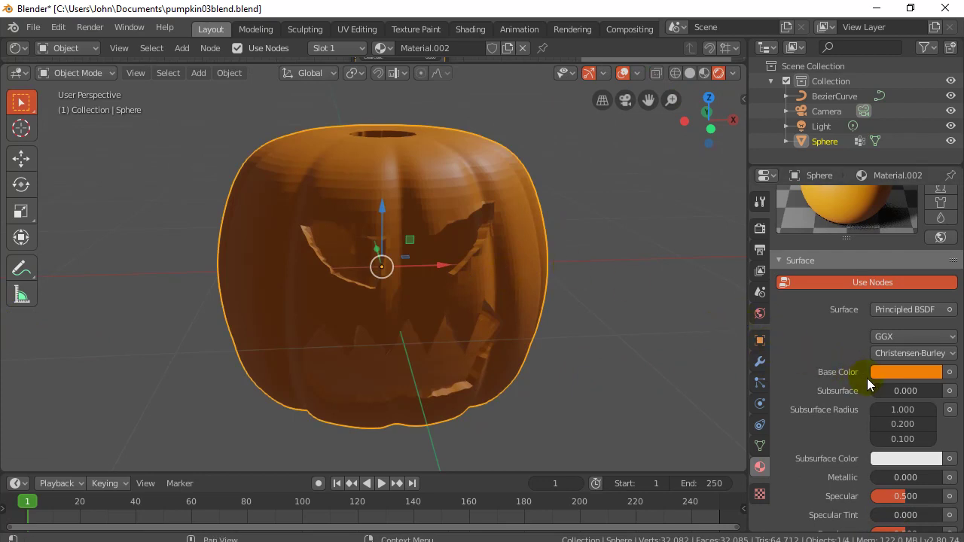
pyautogui.click(888, 375)
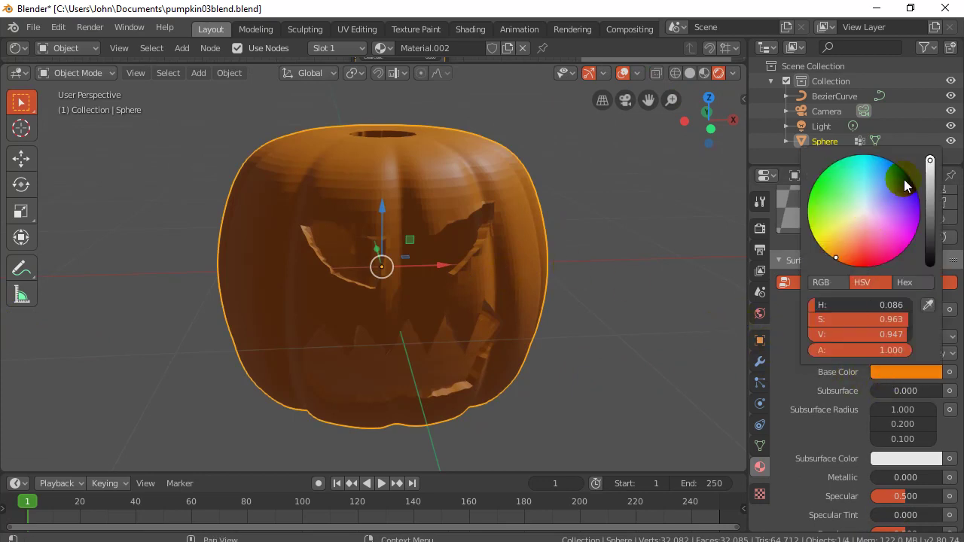
pyautogui.click(929, 166)
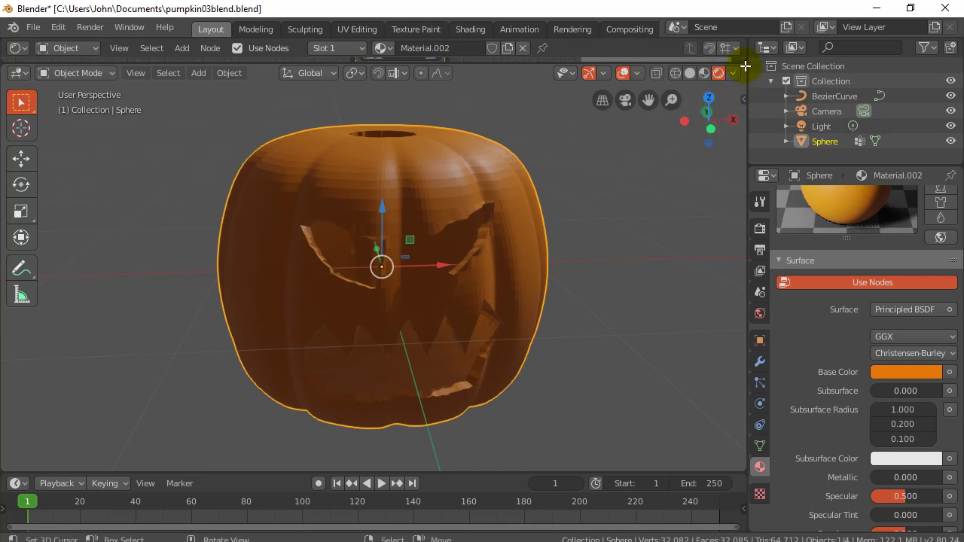
# Step: Split the 3D view and make the right area a Shader Editor showing Material.002's nodes
pyautogui.moveTo(746, 66); pyautogui.dragTo(260, 72)
pyautogui.scroll(5, 160, 300)
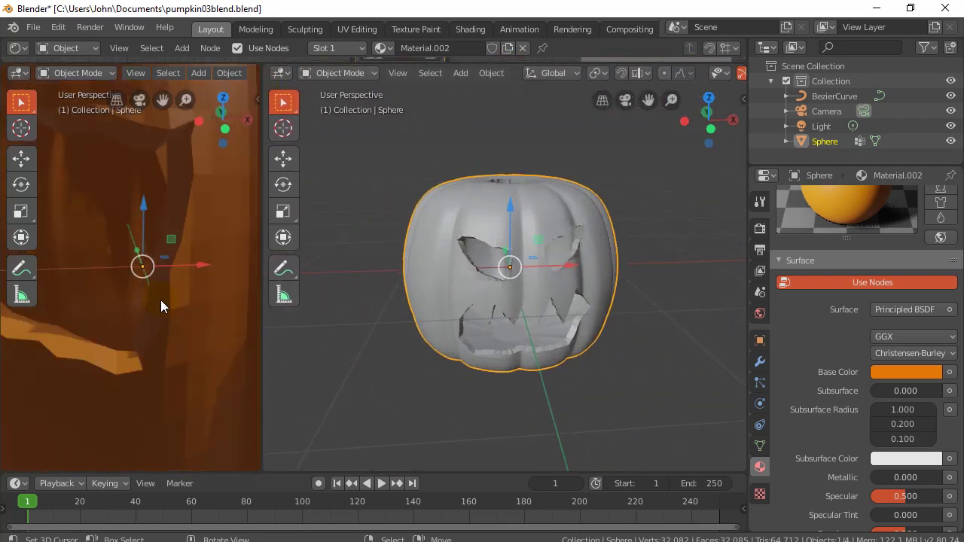
pyautogui.scroll(-5, 161, 299)
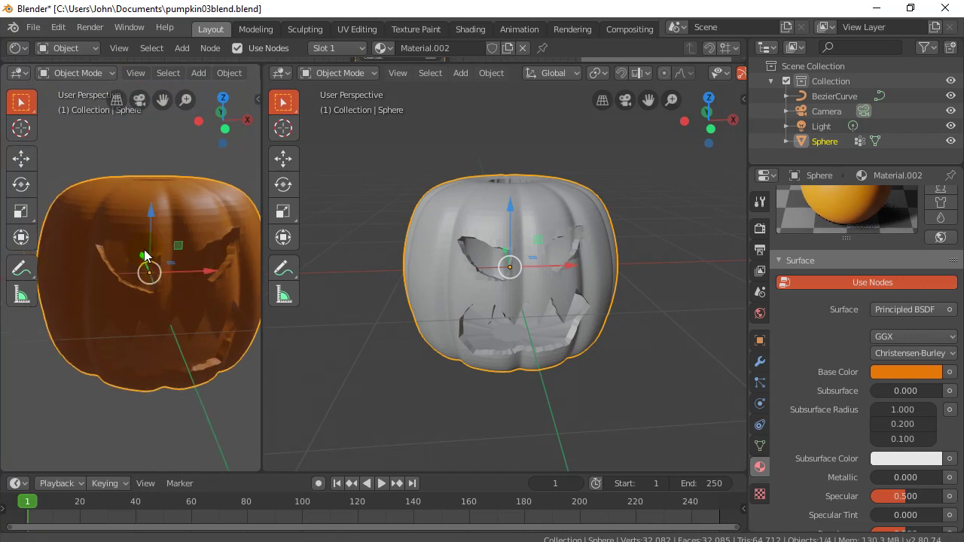
pyautogui.scroll(5, 144, 260)
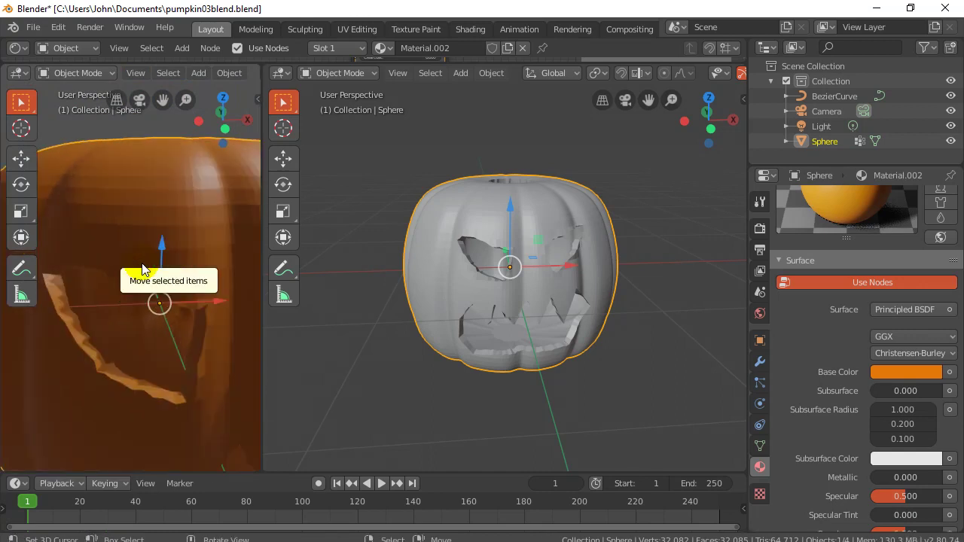
pyautogui.scroll(-3, 143, 269)
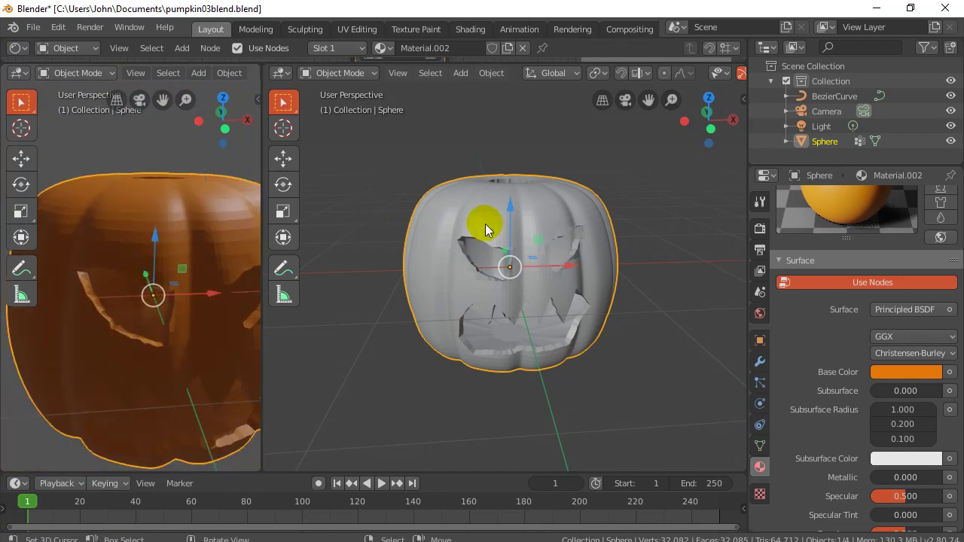
pyautogui.click(282, 74)
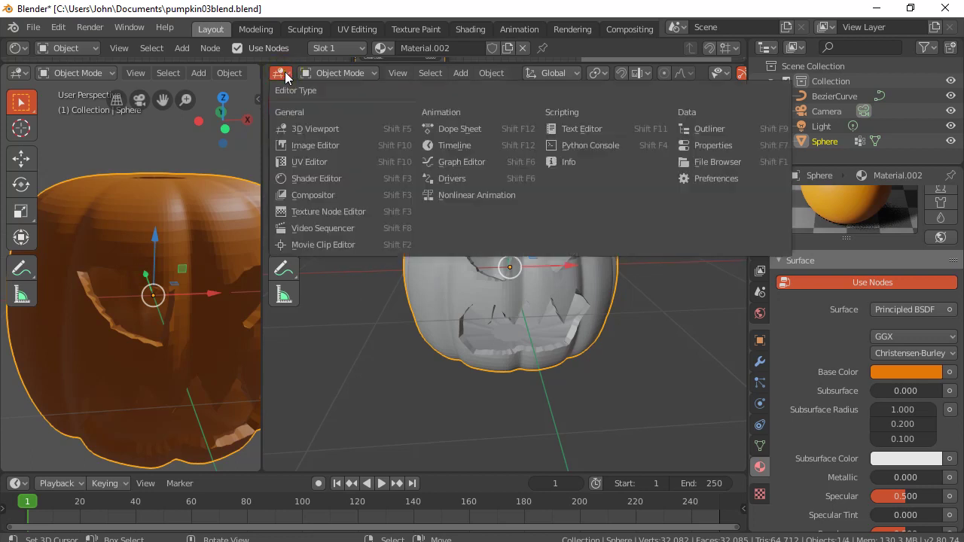
pyautogui.click(301, 178)
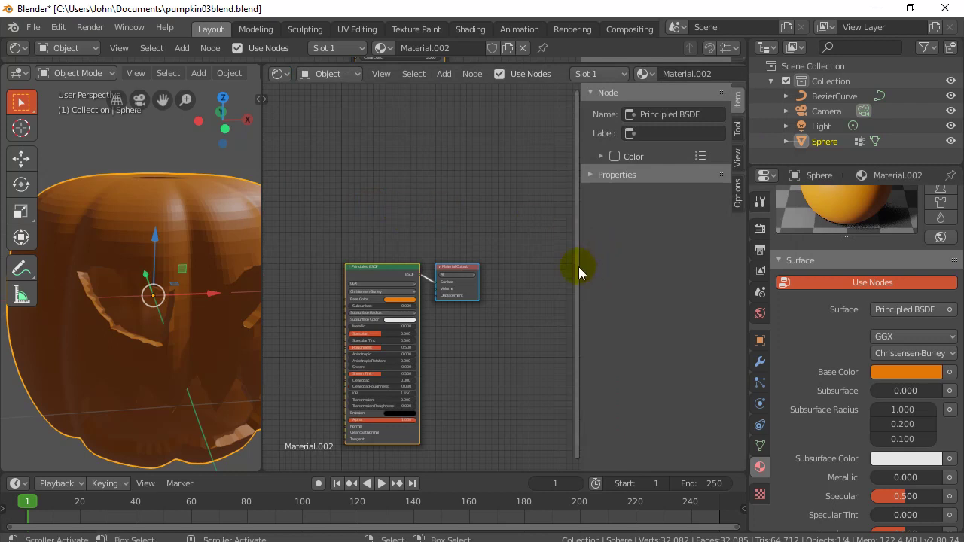
# Step: Narrow the sidebar, zoom onto the Principled BSDF and Material Output nodes, and nudge them right
pyautogui.moveTo(578, 267); pyautogui.dragTo(747, 267)
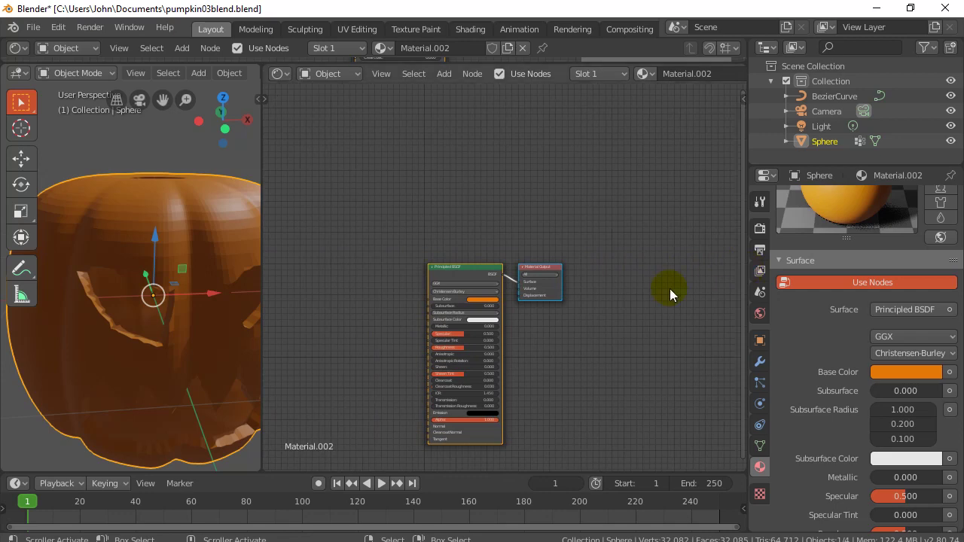
pyautogui.moveTo(562, 337); pyautogui.dragTo(646, 264, button='middle')
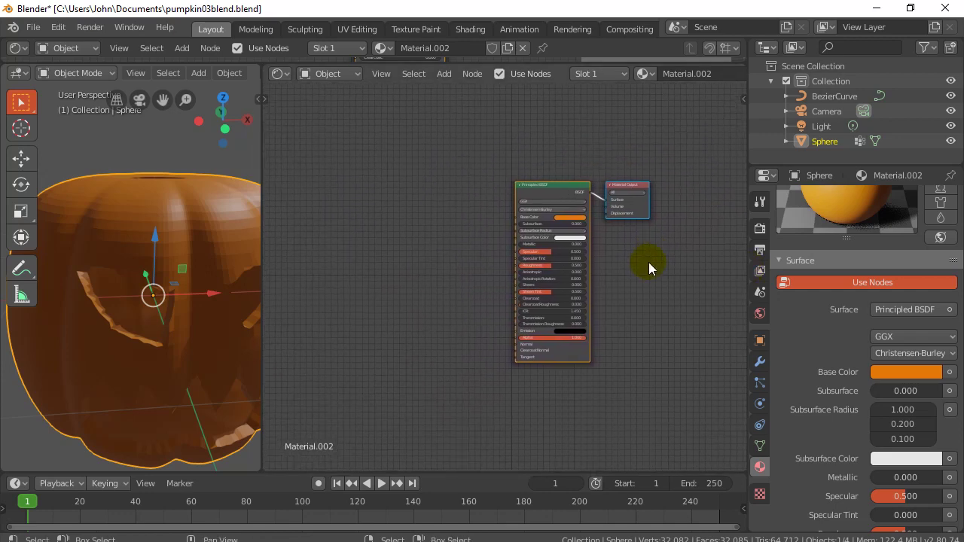
pyautogui.scroll(2, 642, 279)
pyautogui.scroll(2, 640, 280)
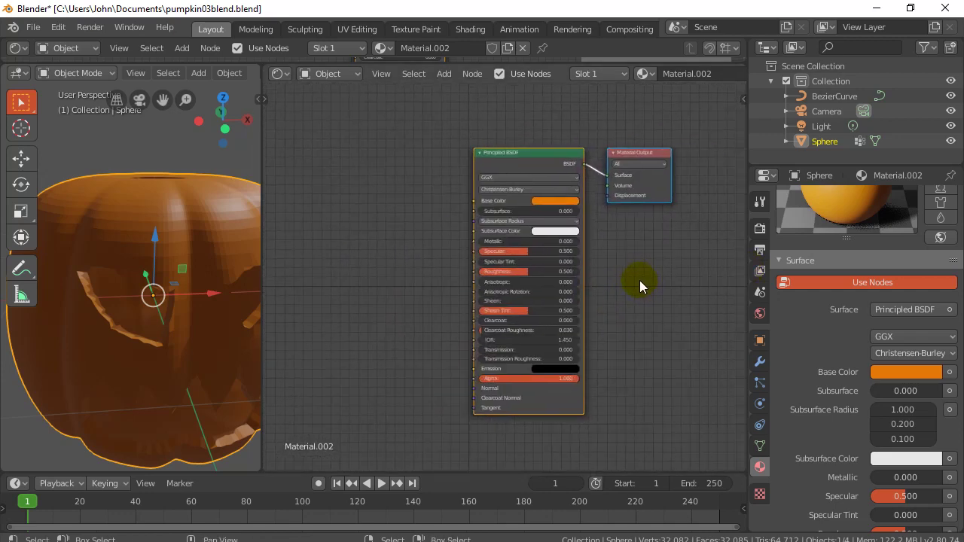
pyautogui.scroll(1, 636, 275)
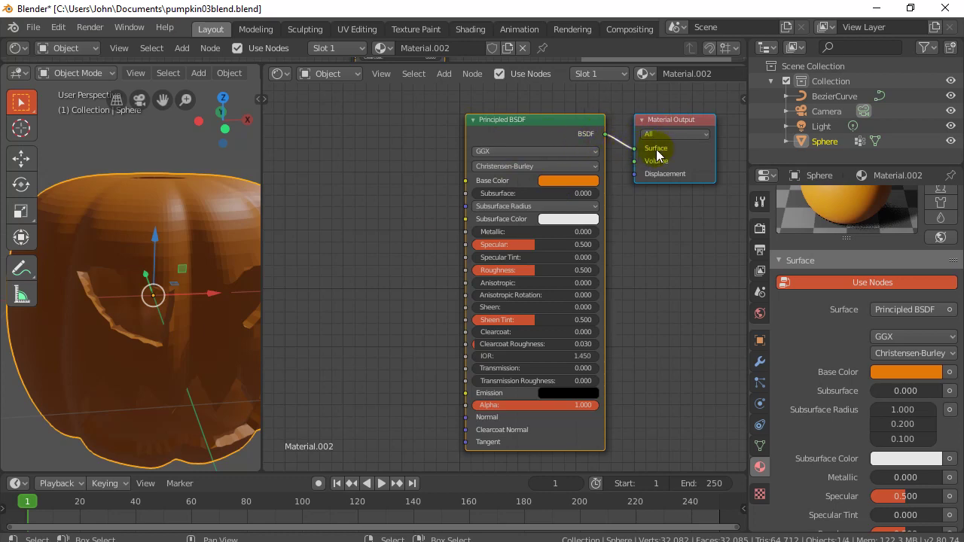
pyautogui.moveTo(666, 119); pyautogui.dragTo(683, 119)
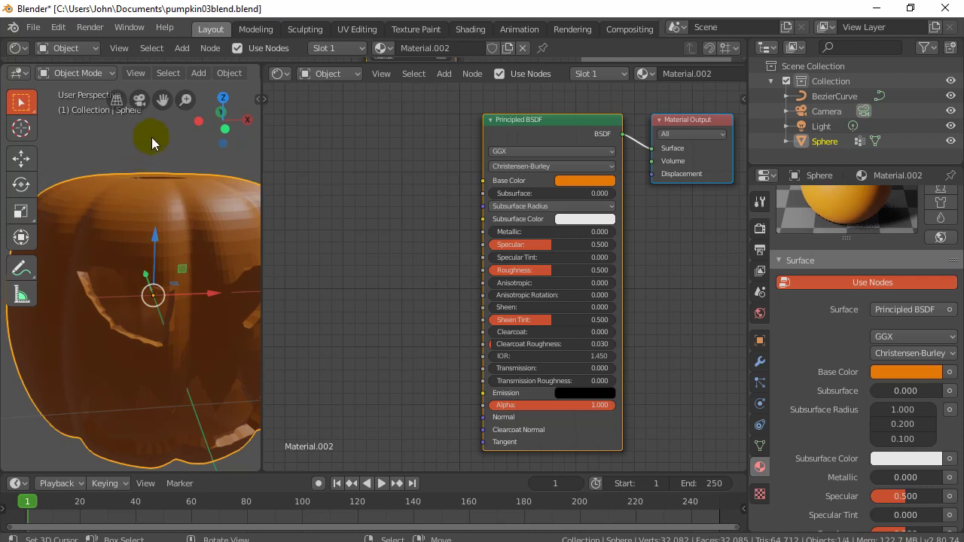
# Step: Add a Bump node left of the Principled BSDF and connect it to the Normal input
pyautogui.click(444, 74)
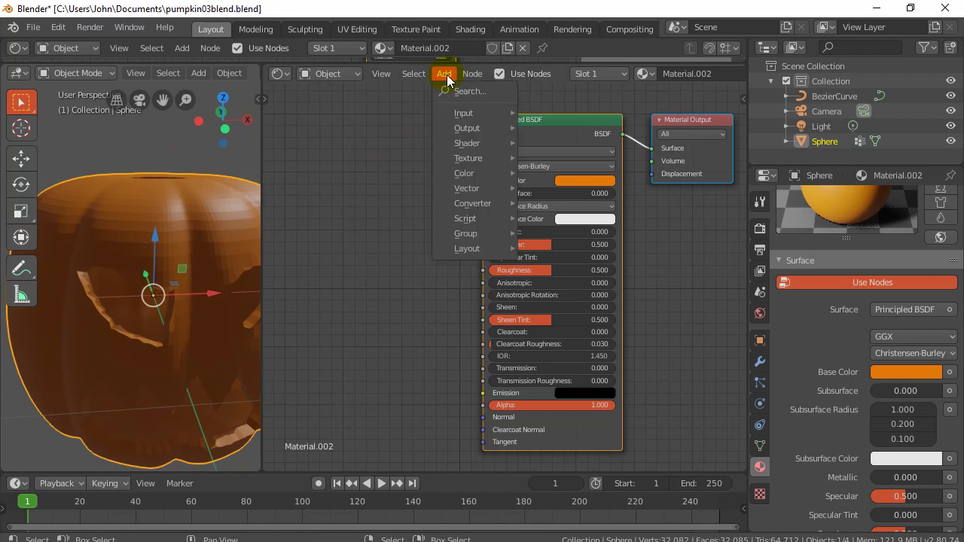
pyautogui.moveTo(466, 195)
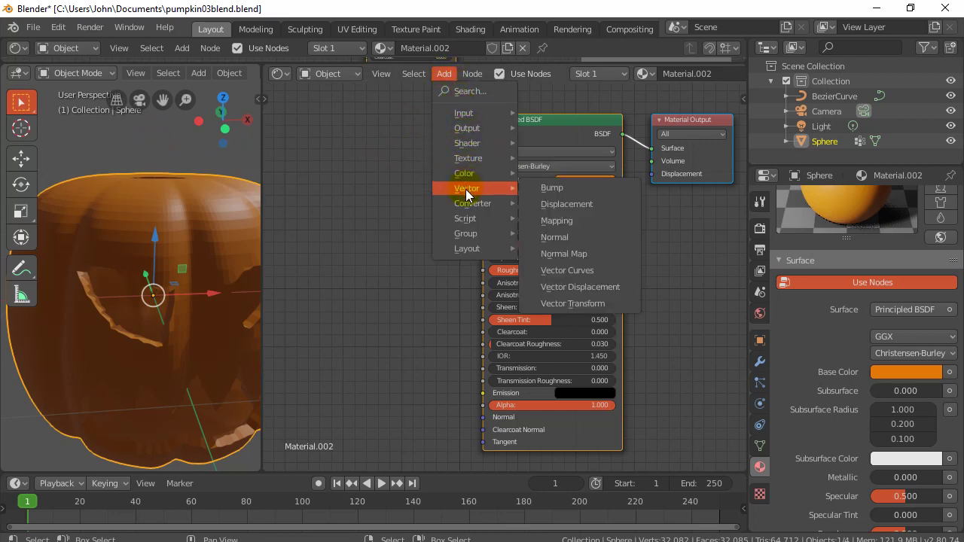
pyautogui.click(565, 193)
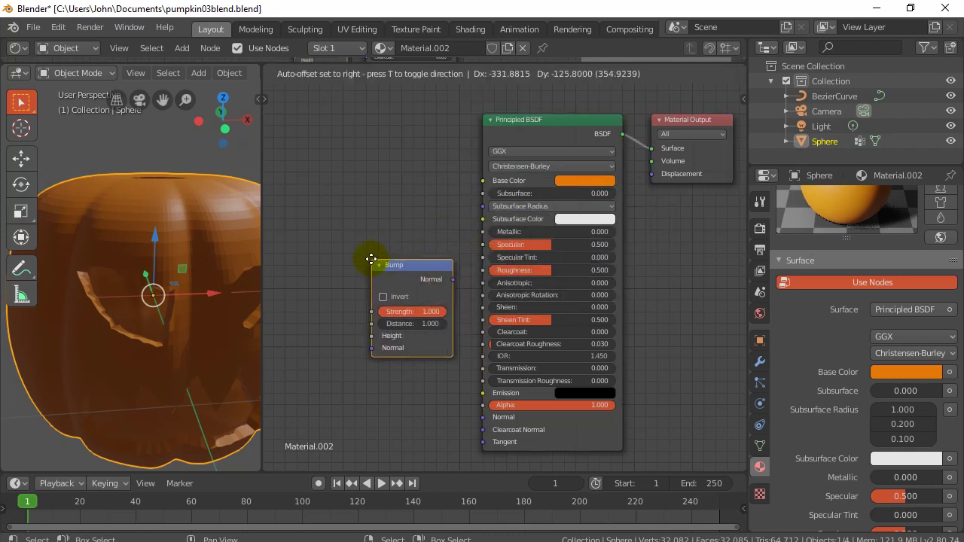
pyautogui.moveTo(371, 259)
pyautogui.mouseDown()
pyautogui.moveTo(352, 260)
pyautogui.moveTo(402, 266)
pyautogui.moveTo(384, 270)
pyautogui.mouseUp()
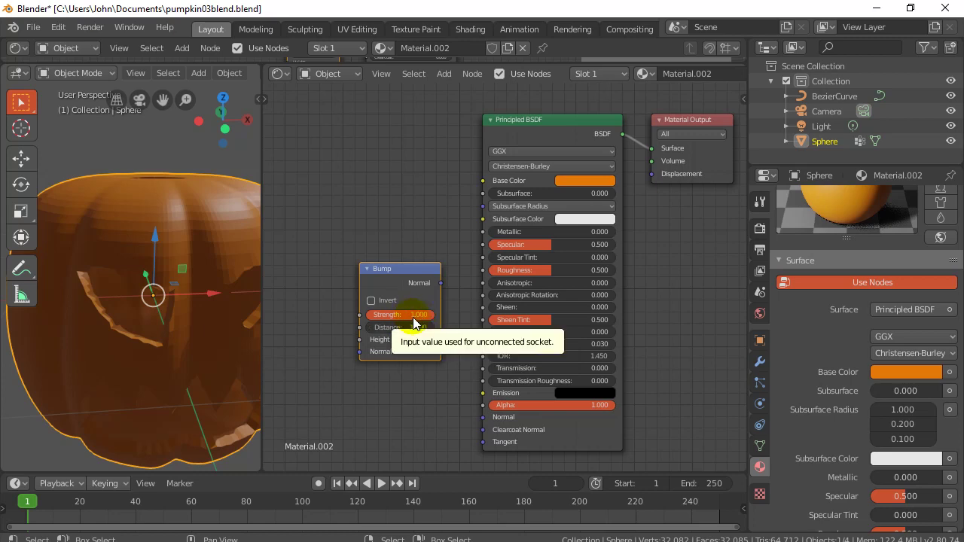
pyautogui.moveTo(442, 283); pyautogui.dragTo(477, 419)
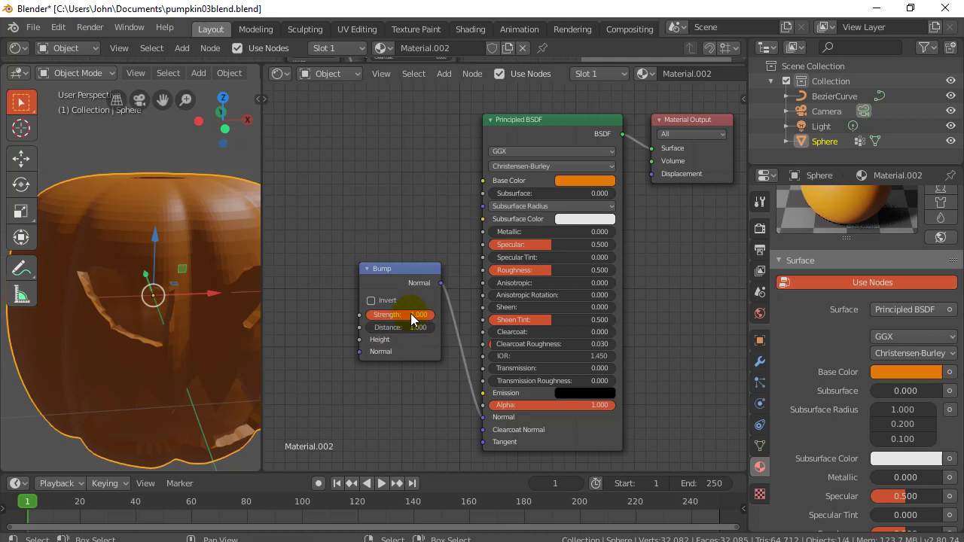
# Step: Set the Bump node's Strength to 0.06 and shift the node up and right
pyautogui.moveTo(410, 319); pyautogui.dragTo(372, 317)
pyautogui.click(407, 316)
pyautogui.write('1')
pyautogui.write('.06')
pyautogui.press('Return')
pyautogui.moveTo(399, 268); pyautogui.dragTo(418, 258)
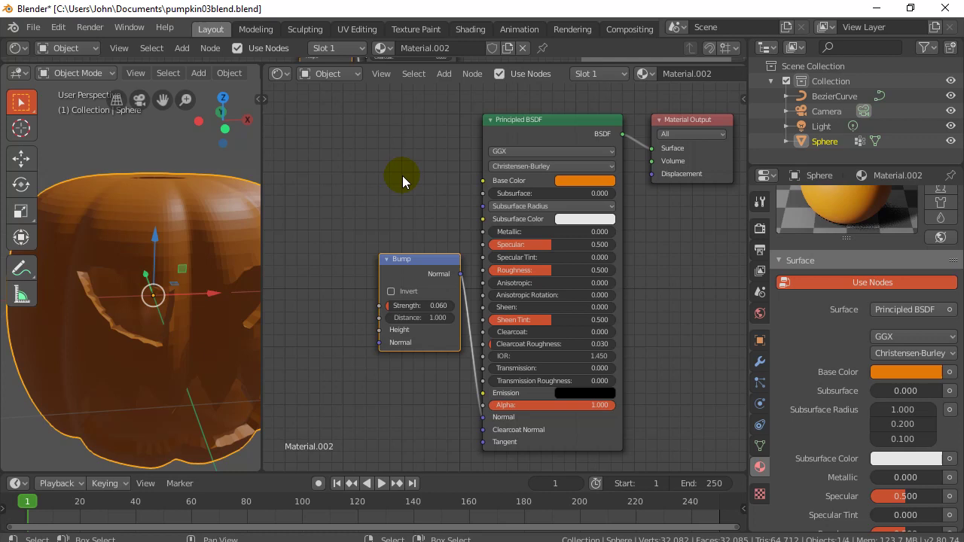
# Step: Add a Noise Texture node left of Bump and connect its Color to Bump's Height
pyautogui.click(444, 74)
pyautogui.moveTo(465, 162)
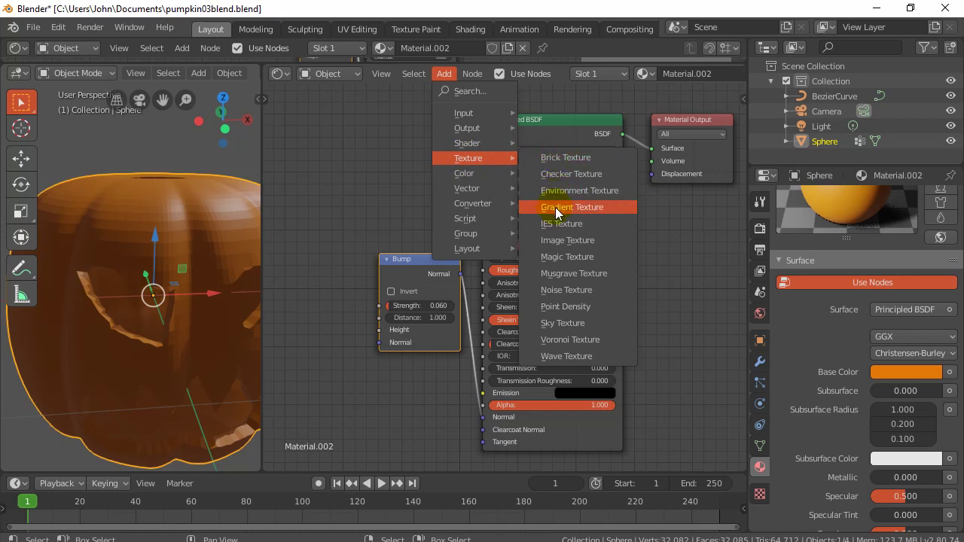
pyautogui.click(563, 290)
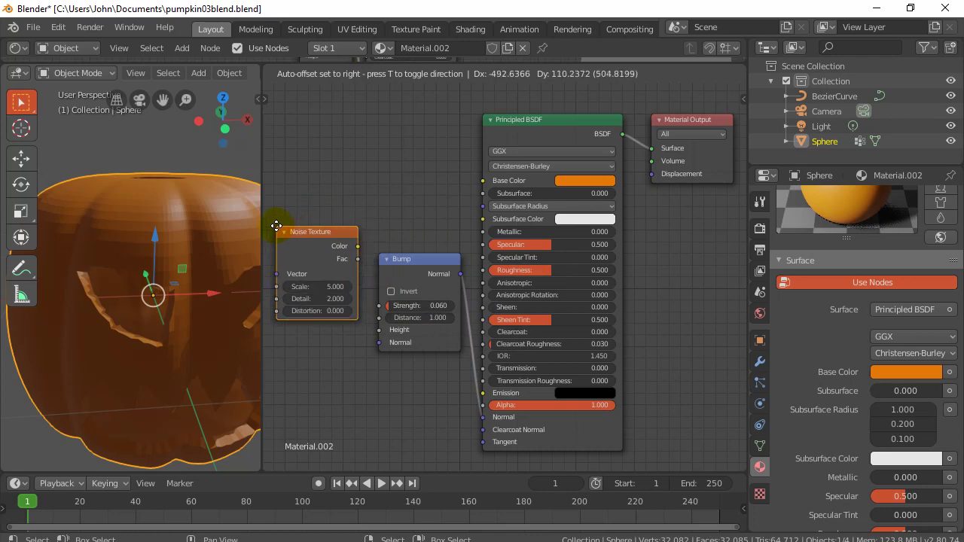
pyautogui.click(277, 226)
pyautogui.scroll(3, 314, 323)
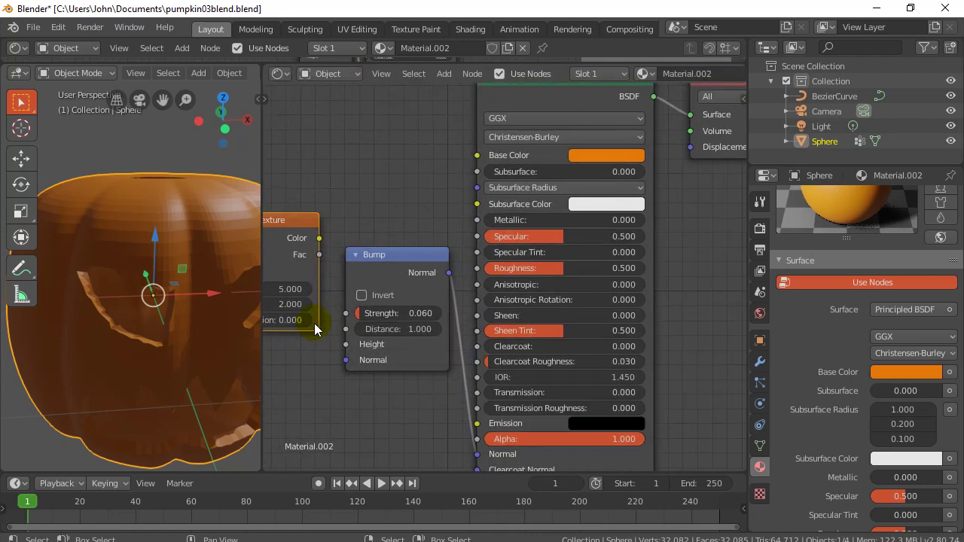
pyautogui.moveTo(315, 329); pyautogui.dragTo(399, 248, button='middle')
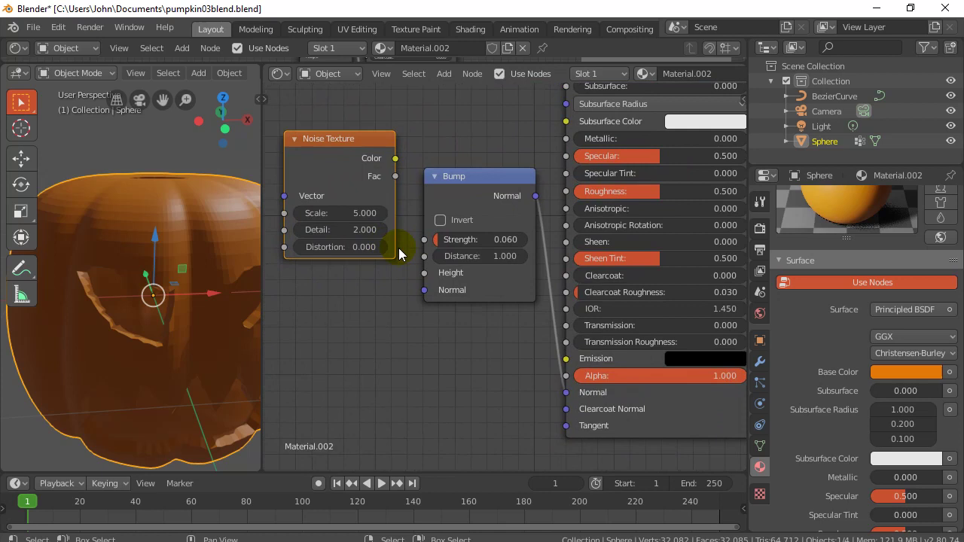
pyautogui.scroll(1, 399, 248)
pyautogui.moveTo(355, 295); pyautogui.dragTo(383, 305, button='middle')
pyautogui.click(421, 143)
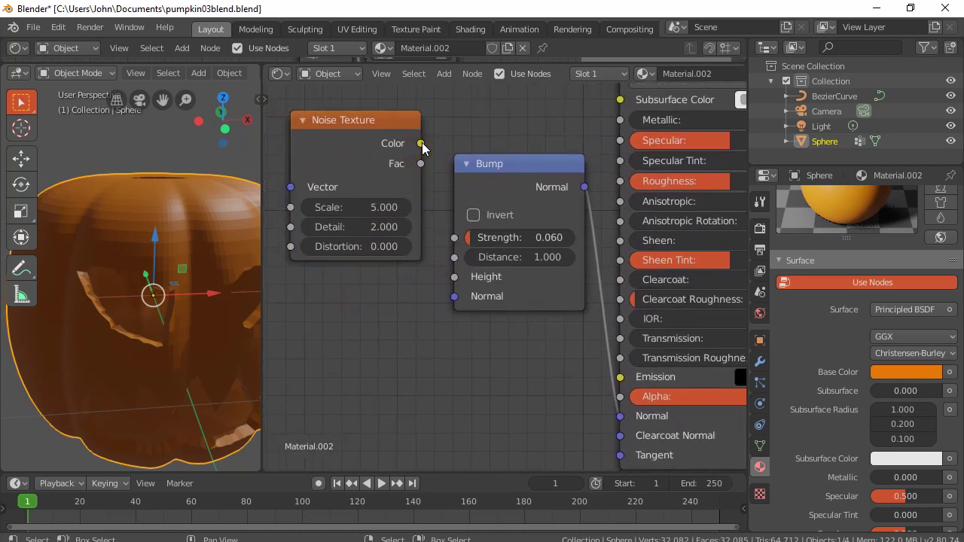
pyautogui.moveTo(421, 144); pyautogui.dragTo(452, 284)
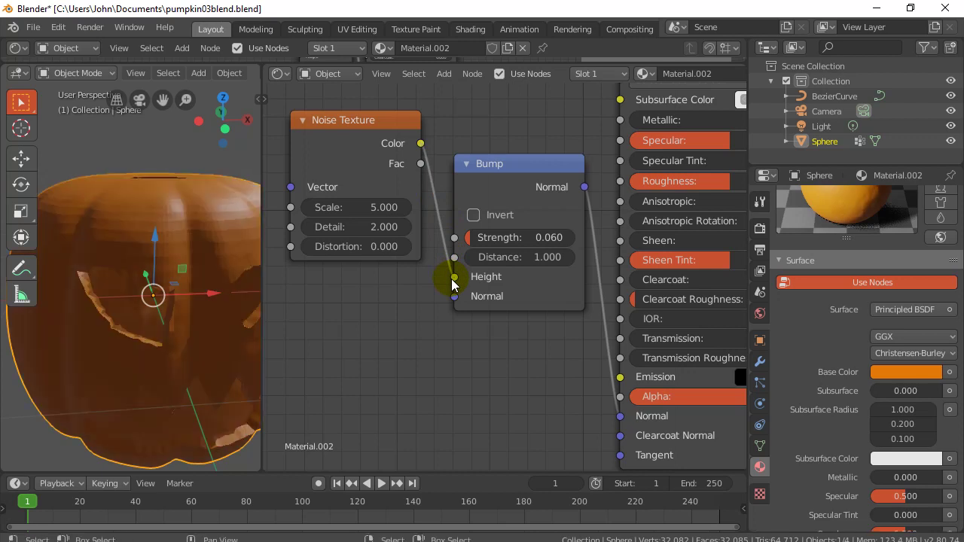
# Step: Set the Noise Texture Scale to 40, previewing other scale values before settling on 40
pyautogui.click(373, 207)
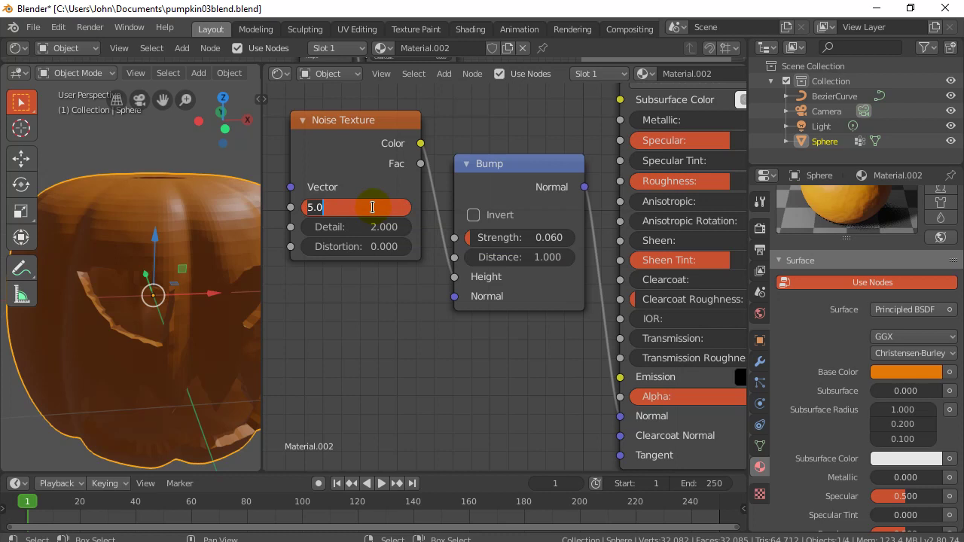
pyautogui.write('40')
pyautogui.press('Return')
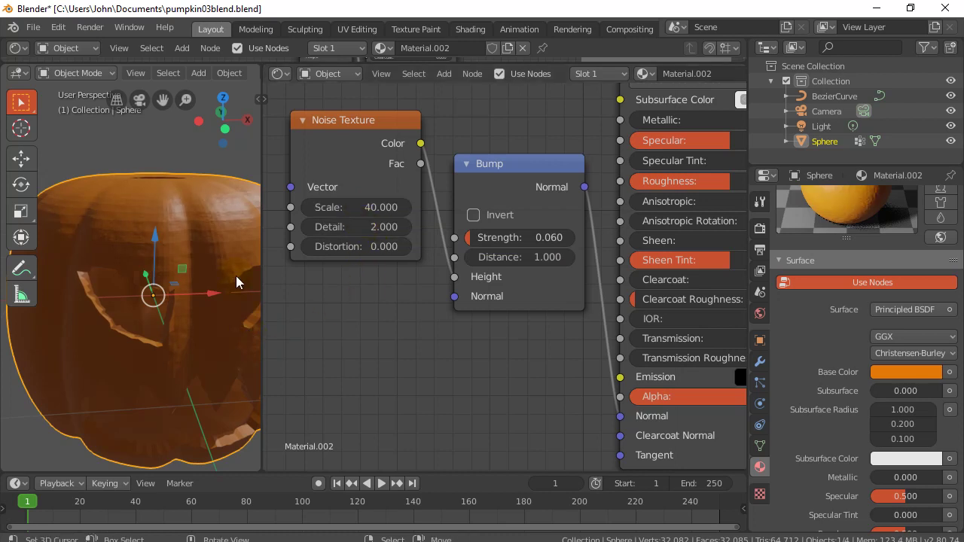
pyautogui.click(370, 208)
pyautogui.moveTo(371, 207); pyautogui.dragTo(256, 208)
pyautogui.click(355, 209)
pyautogui.write('40')
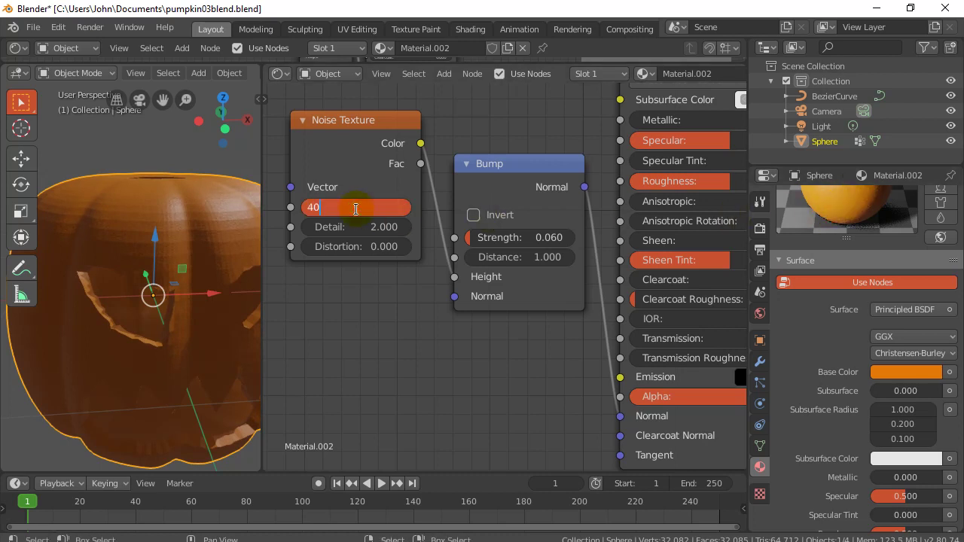
pyautogui.click(390, 318)
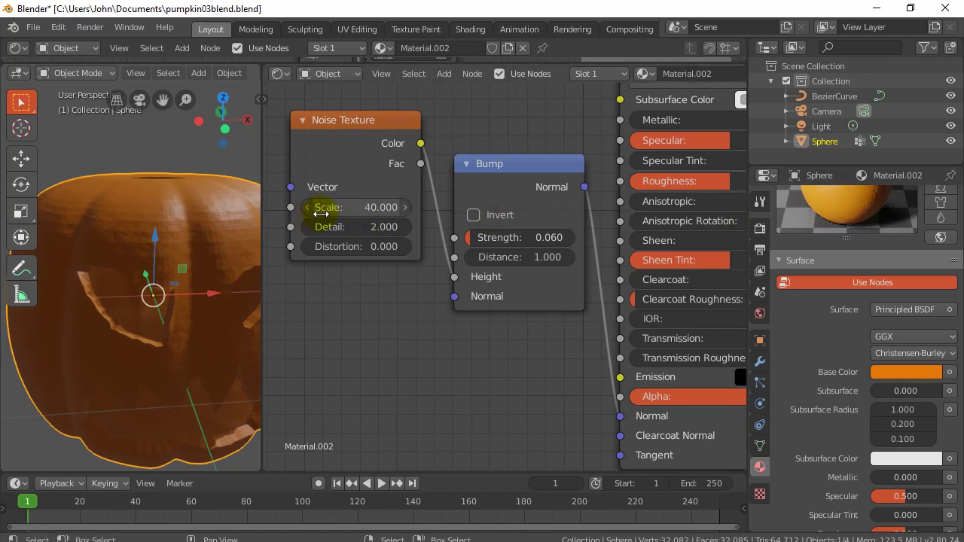
pyautogui.moveTo(324, 210); pyautogui.dragTo(407, 211)
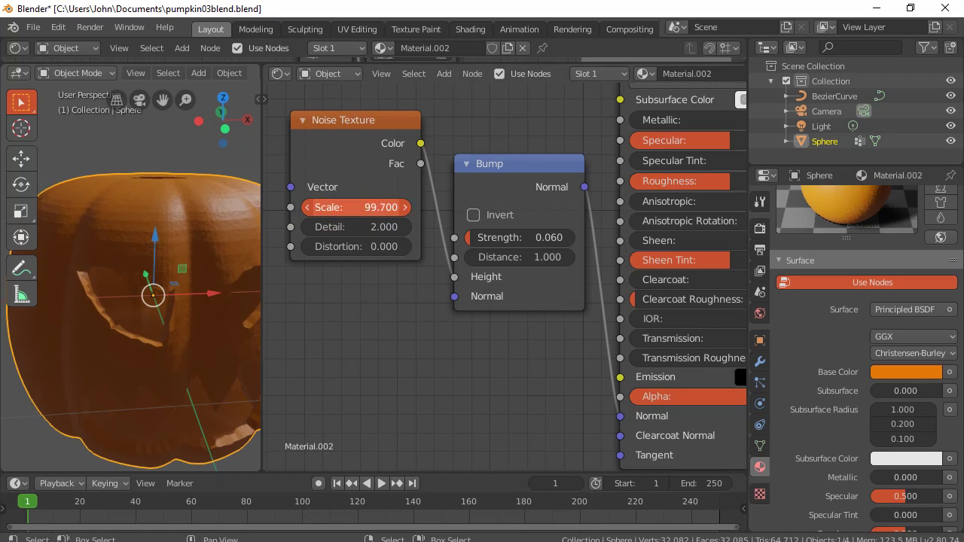
pyautogui.moveTo(407, 211); pyautogui.dragTo(368, 206)
pyautogui.click(368, 206)
pyautogui.write('40')
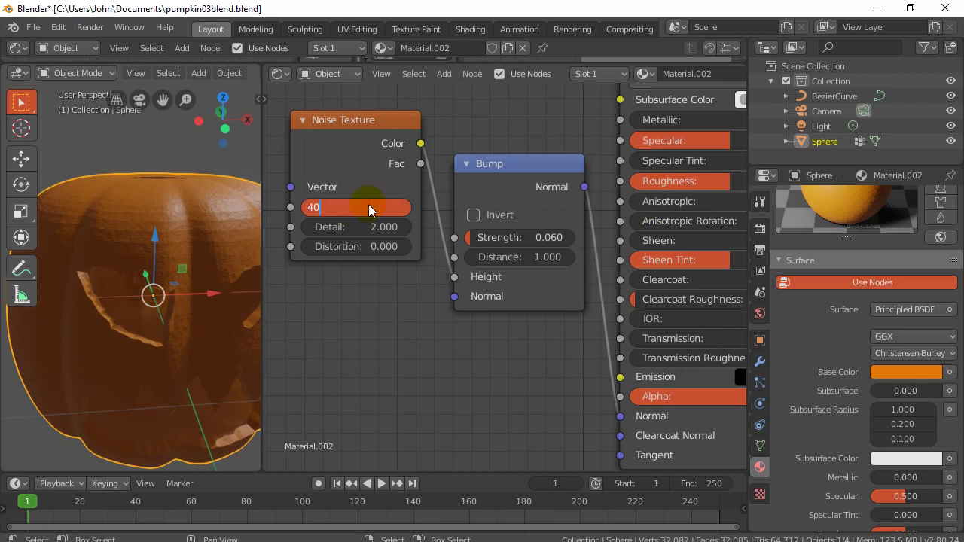
pyautogui.press('Return')
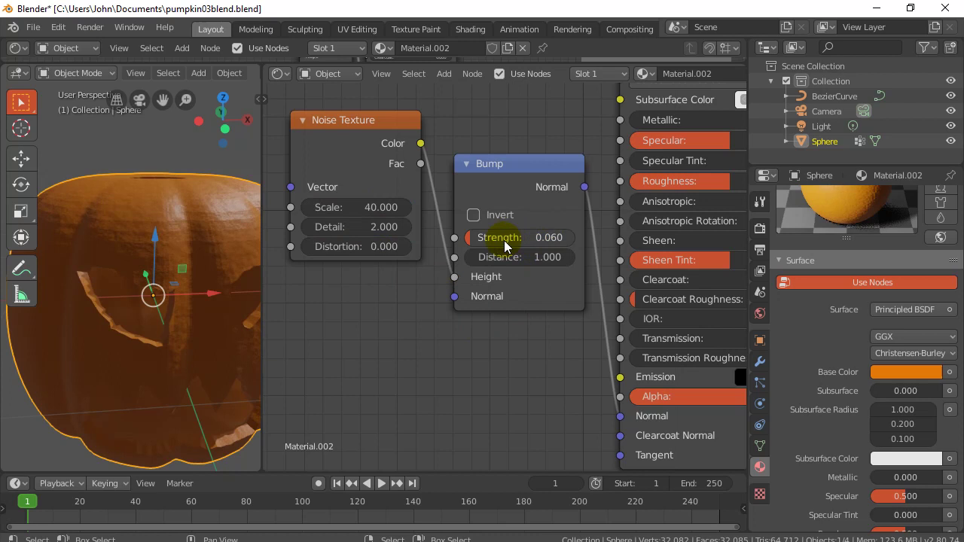
pyautogui.moveTo(501, 240)
pyautogui.mouseDown()
pyautogui.moveTo(647, 240)
pyautogui.moveTo(493, 240)
pyautogui.moveTo(517, 240)
pyautogui.mouseUp()
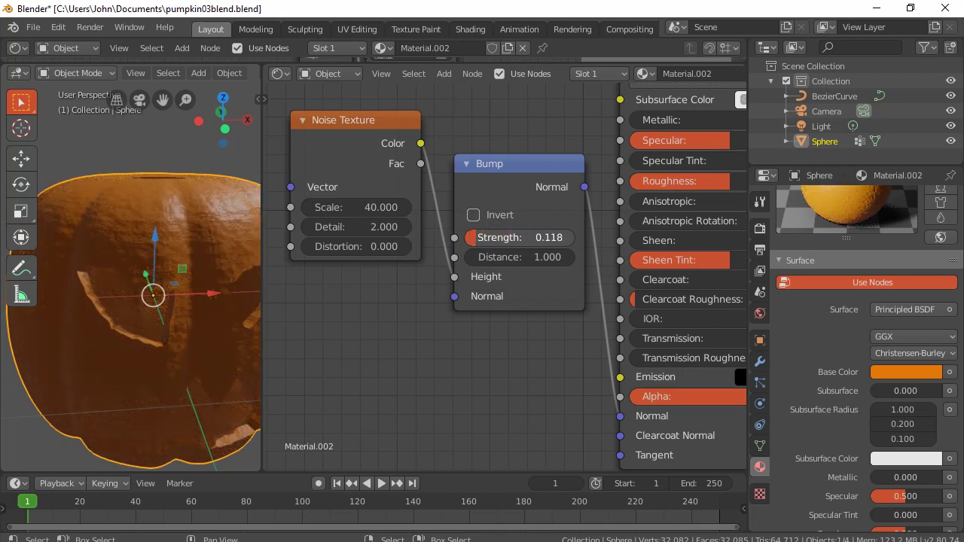
pyautogui.click(550, 238)
pyautogui.write('0.06')
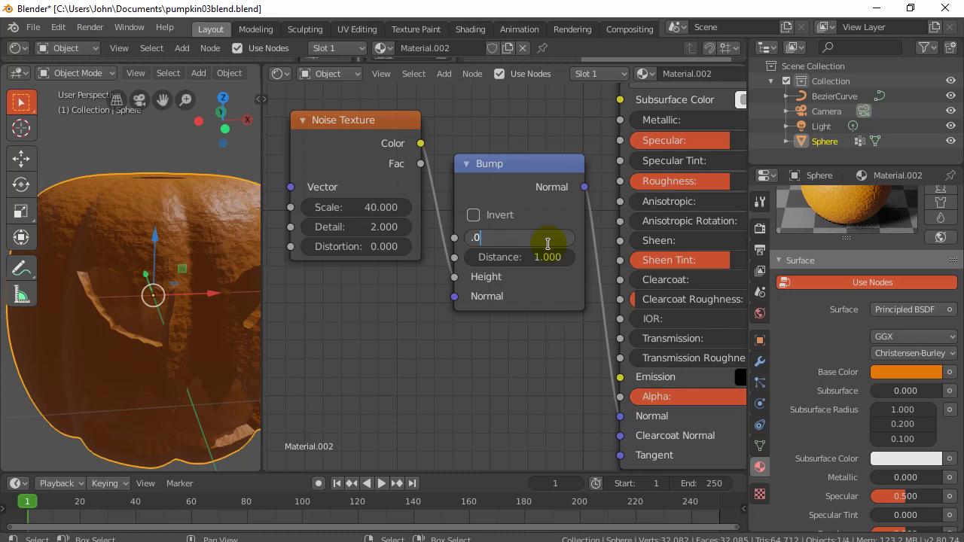
pyautogui.press('Return')
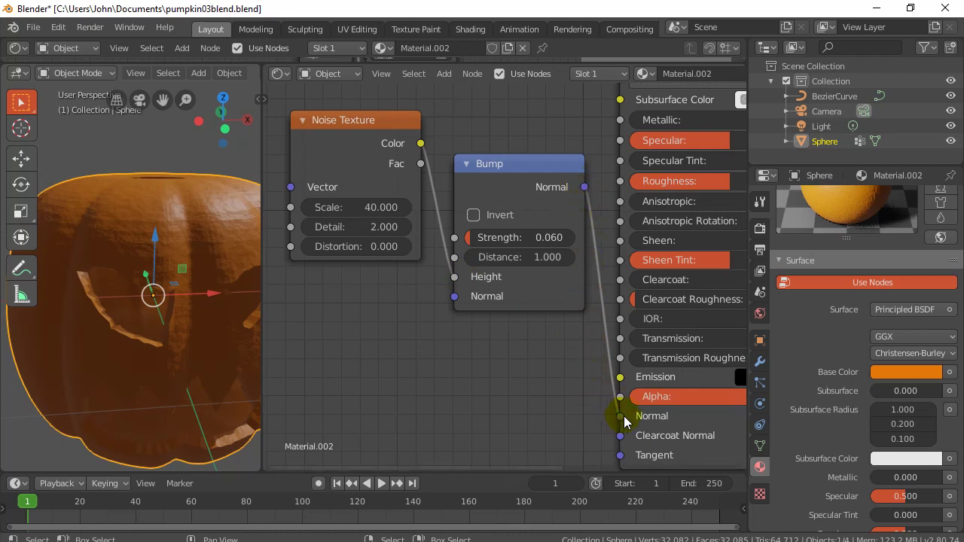
pyautogui.keyDown('shift'); pyautogui.scroll(-1, 656, 124); pyautogui.keyUp('shift')
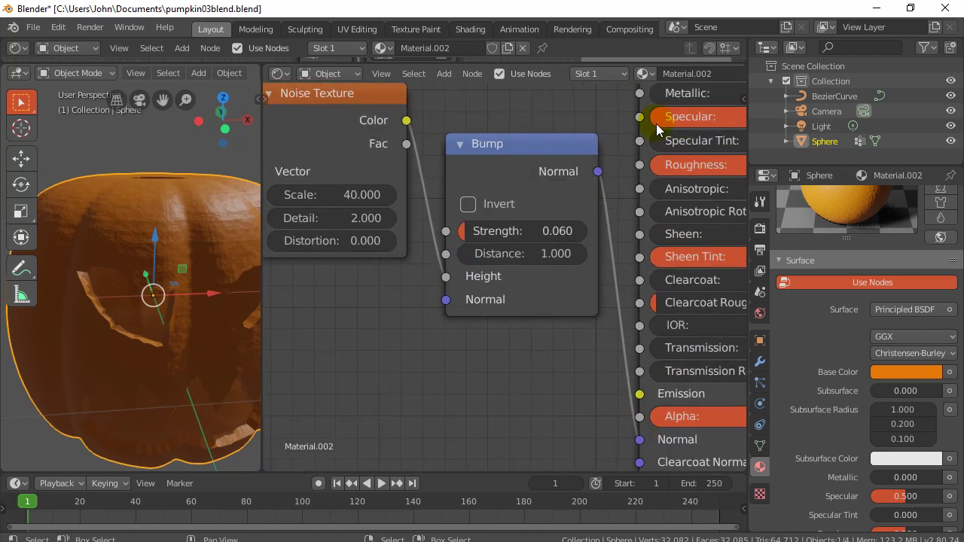
pyautogui.keyDown('shift'); pyautogui.scroll(1, 650, 133); pyautogui.keyUp('shift')
pyautogui.keyDown('shift'); pyautogui.moveTo(656, 121); pyautogui.dragTo(565, 335, button='middle'); pyautogui.keyUp('shift')
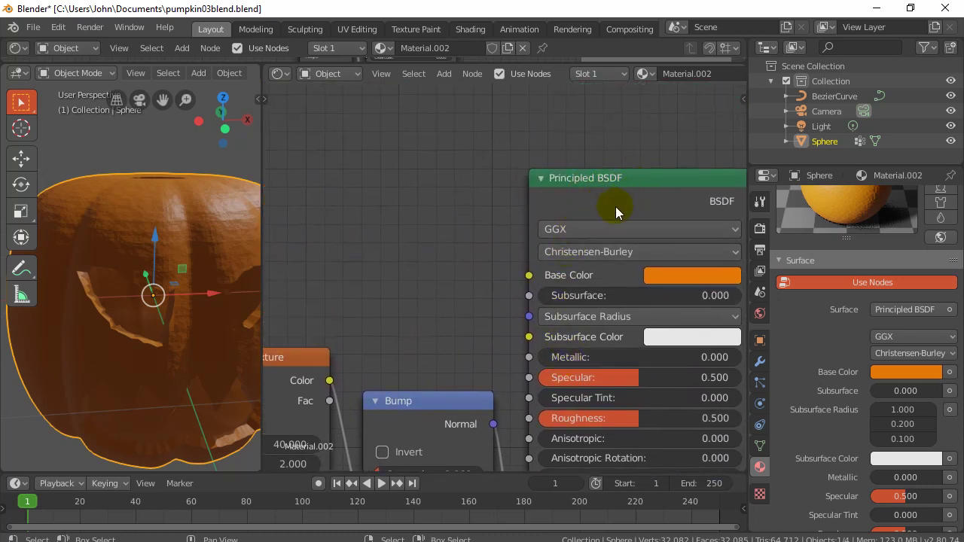
pyautogui.moveTo(510, 264); pyautogui.dragTo(313, 252, button='middle')
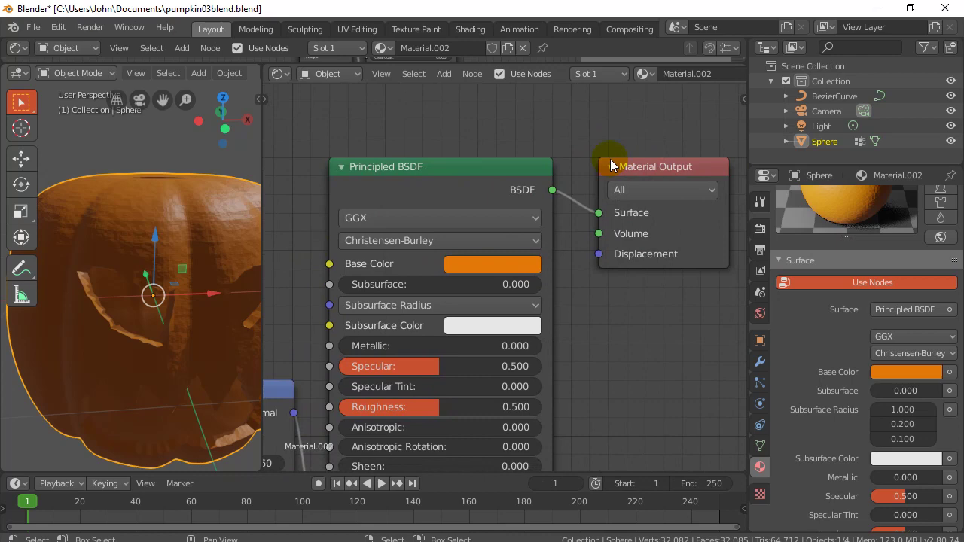
pyautogui.scroll(-5, 409, 253)
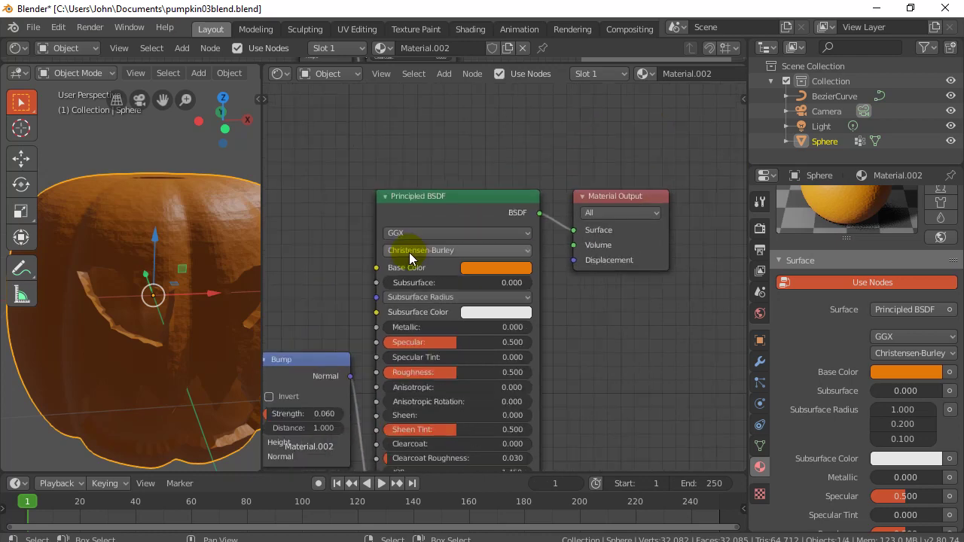
pyautogui.scroll(3, 406, 258)
pyautogui.moveTo(361, 269); pyautogui.dragTo(442, 185, button='middle')
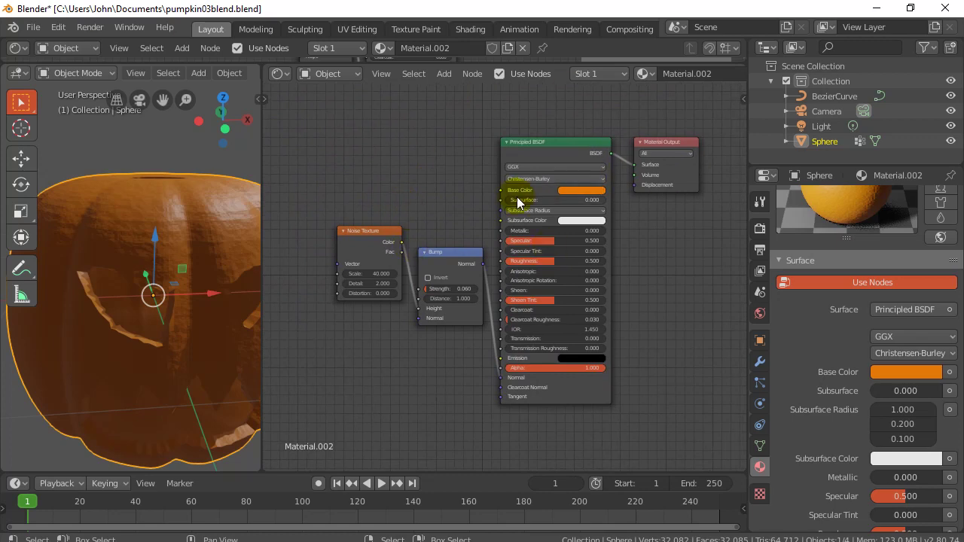
pyautogui.scroll(2, 465, 214)
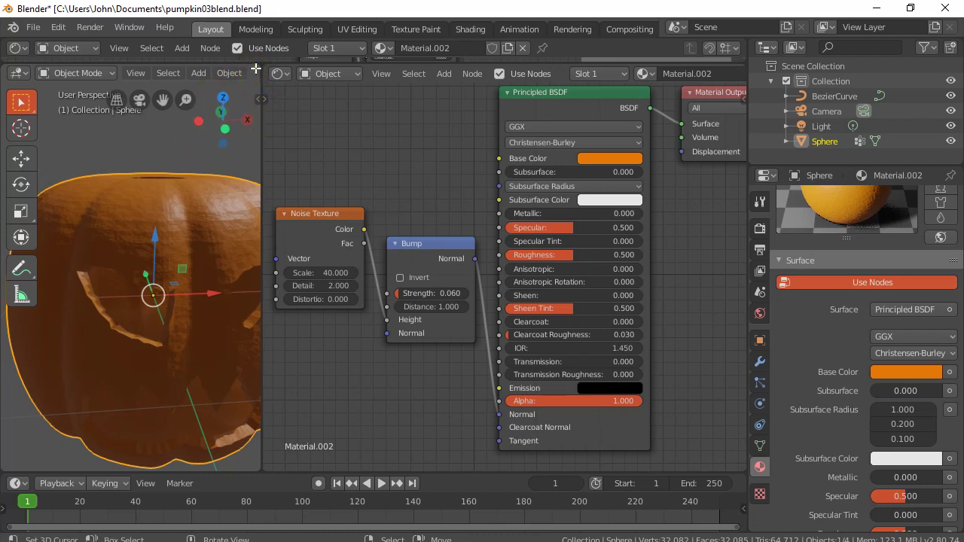
# Step: Join the Shader Editor into the 3D Viewport and orbit to a higher view of the rendered pumpkin
pyautogui.moveTo(256, 69); pyautogui.dragTo(292, 70)
pyautogui.scroll(-3, 409, 278)
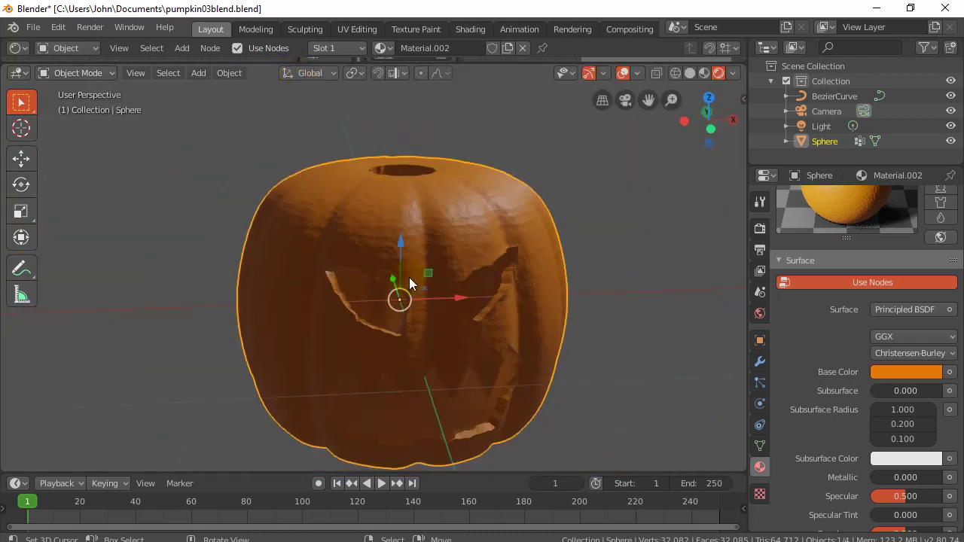
pyautogui.scroll(-2, 409, 278)
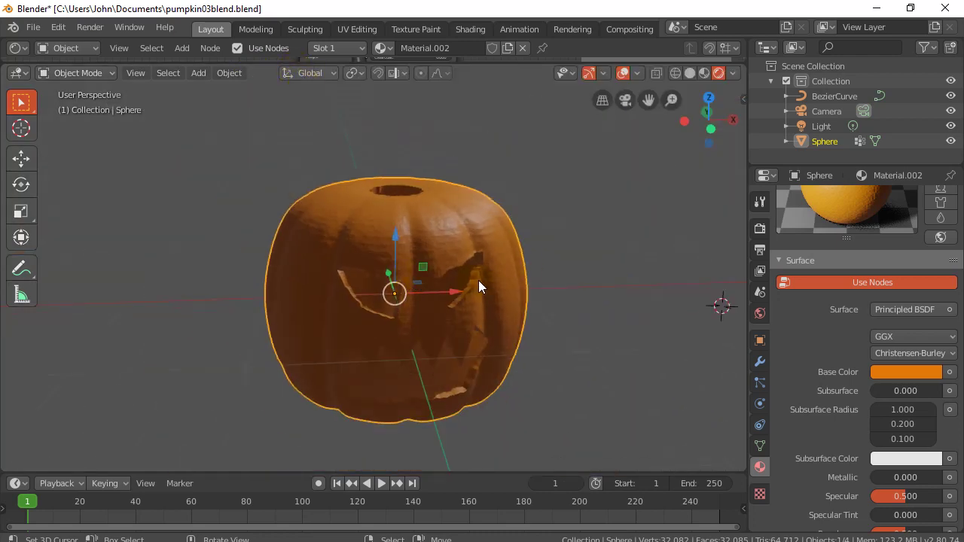
pyautogui.moveTo(478, 280); pyautogui.dragTo(450, 277, button='middle')
pyautogui.scroll(5, 447, 277)
pyautogui.scroll(-4, 446, 278)
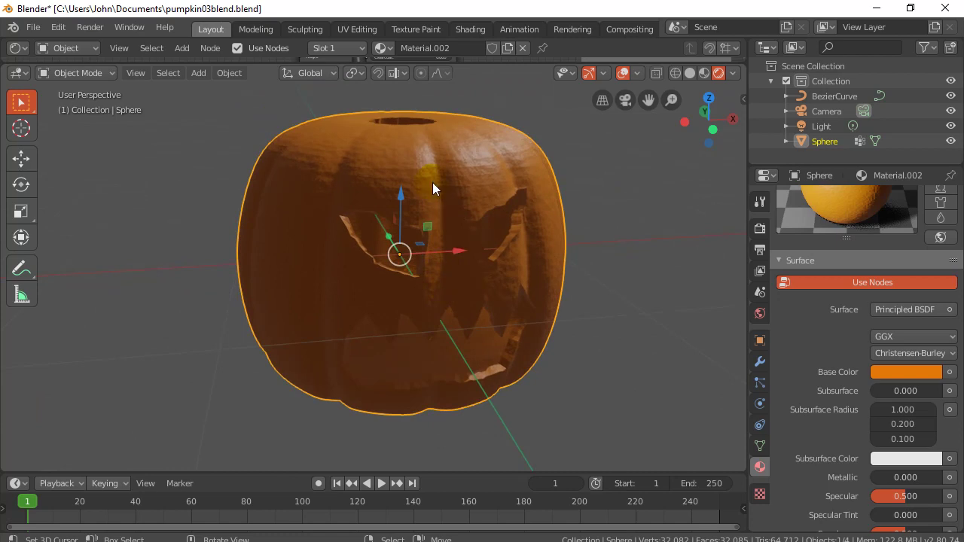
pyautogui.scroll(3, 430, 198)
pyautogui.scroll(-4, 429, 214)
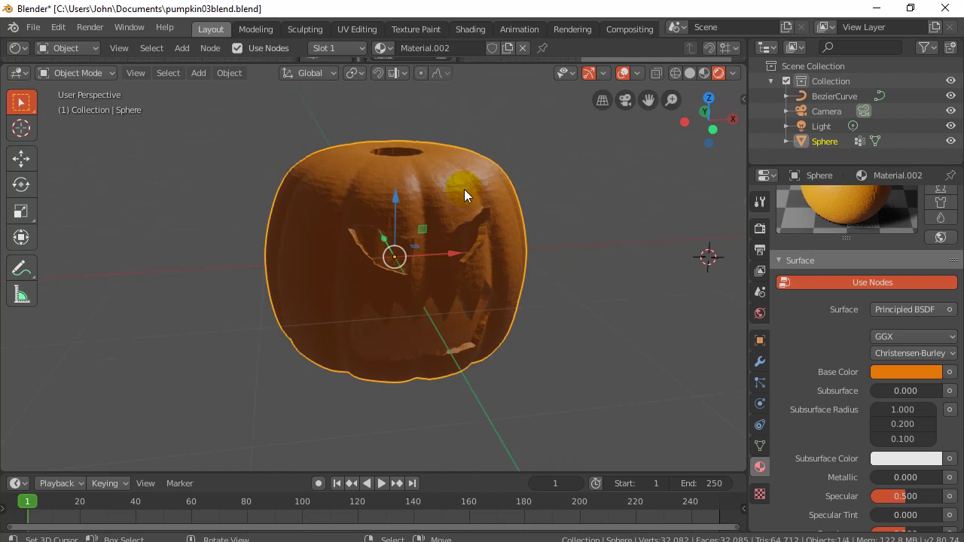
# Step: Darken the World background to near-black (value 0.073) and place the 3D cursor left of the pumpkin
pyautogui.click(760, 314)
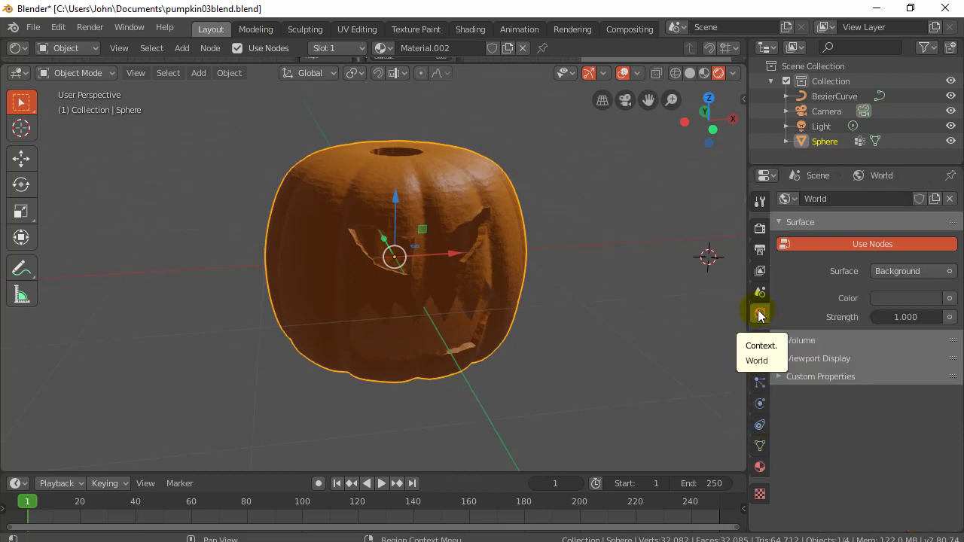
pyautogui.click(893, 296)
pyautogui.moveTo(931, 135); pyautogui.dragTo(931, 181)
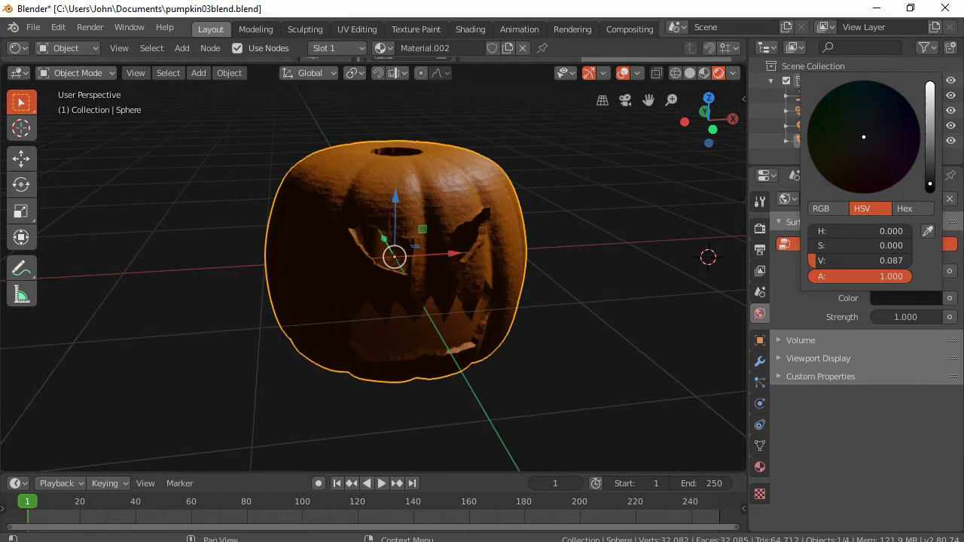
pyautogui.moveTo(859, 260); pyautogui.dragTo(858, 260)
pyautogui.keyDown('shift'); pyautogui.rightClick(701, 234); pyautogui.keyUp('shift')
pyautogui.keyDown('shift'); pyautogui.rightClick(179, 292); pyautogui.keyUp('shift')
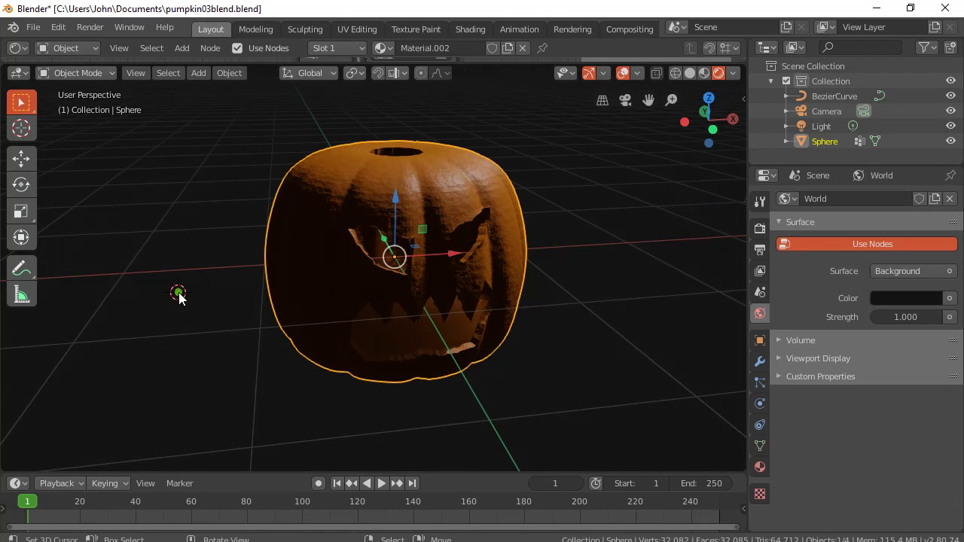
# Step: Reposition the 3D cursor and add a new plane mesh there
pyautogui.click(212, 48)
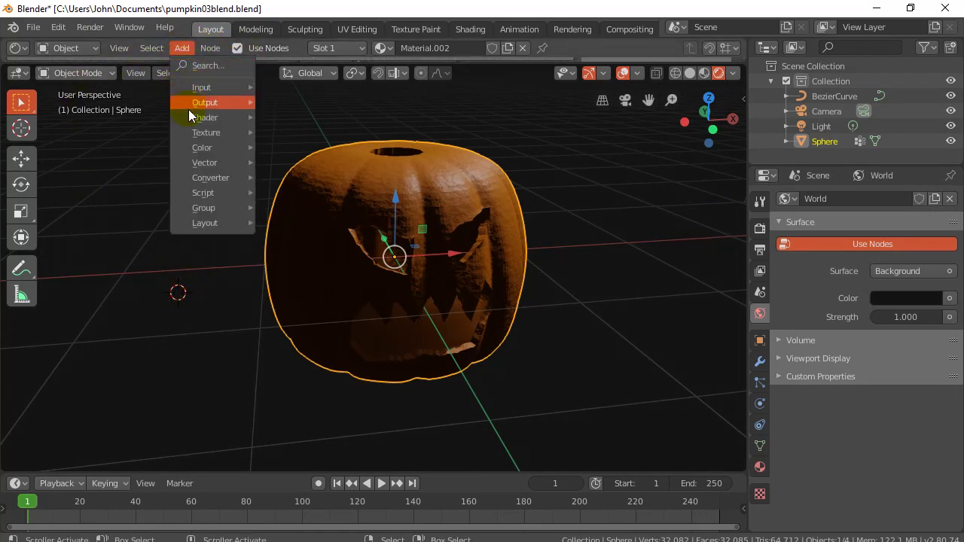
pyautogui.keyDown('shift'); pyautogui.rightClick(115, 161); pyautogui.keyUp('shift')
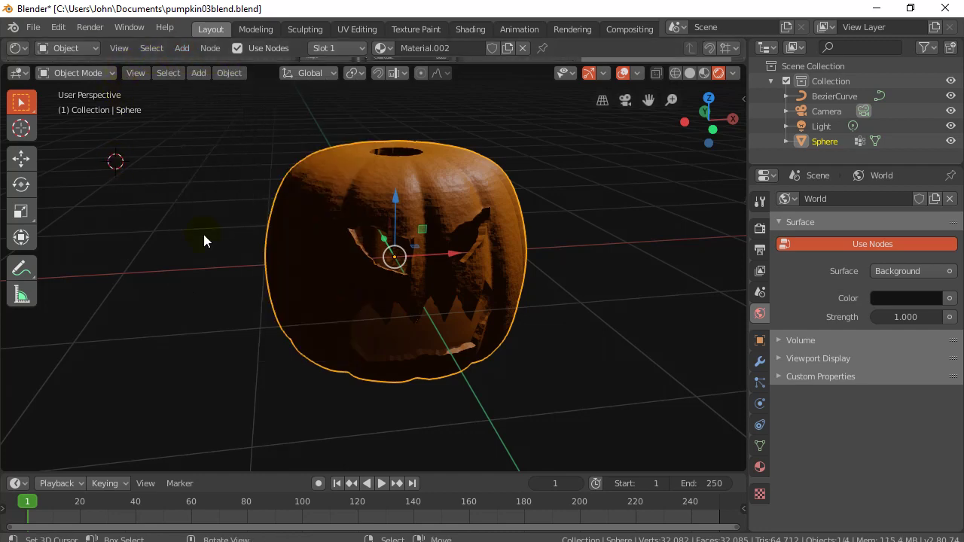
pyautogui.press('Tab')
pyautogui.press('Tab')
pyautogui.click(200, 76)
pyautogui.moveTo(219, 90)
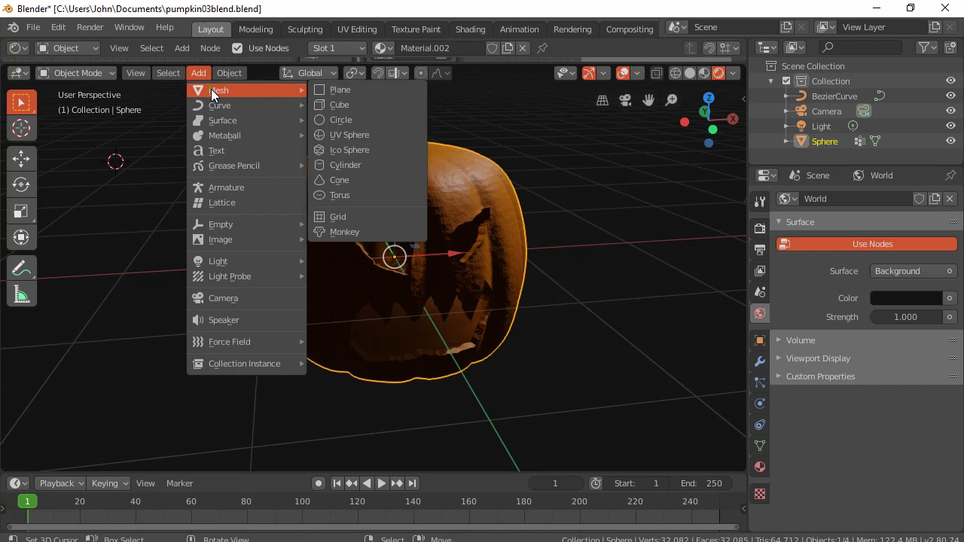
pyautogui.click(322, 90)
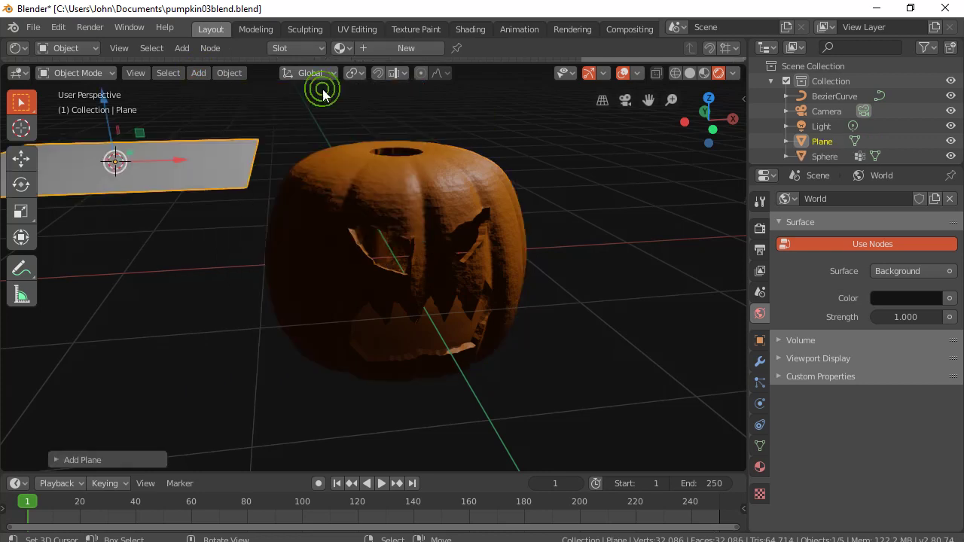
# Step: Move the new plane so it sits under the pumpkin
pyautogui.press('g')
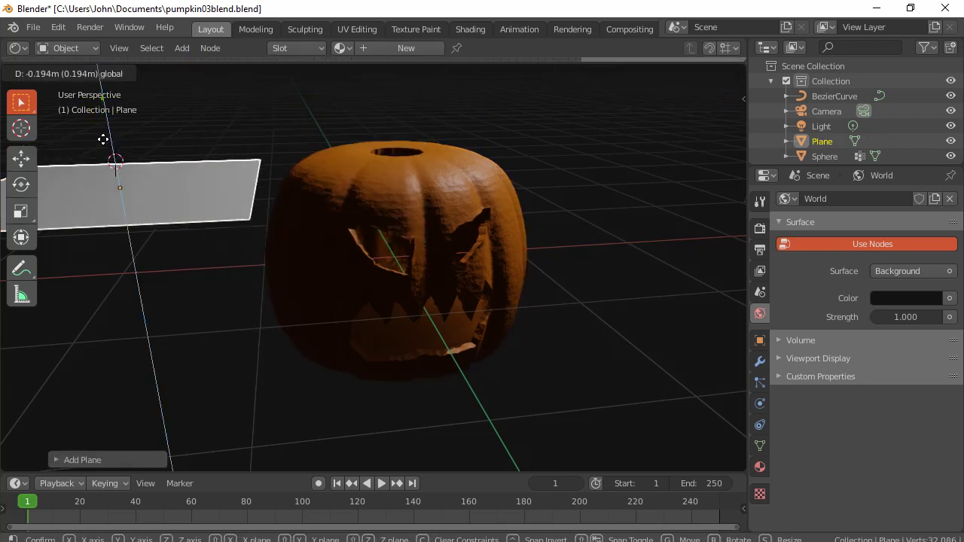
pyautogui.click(125, 291)
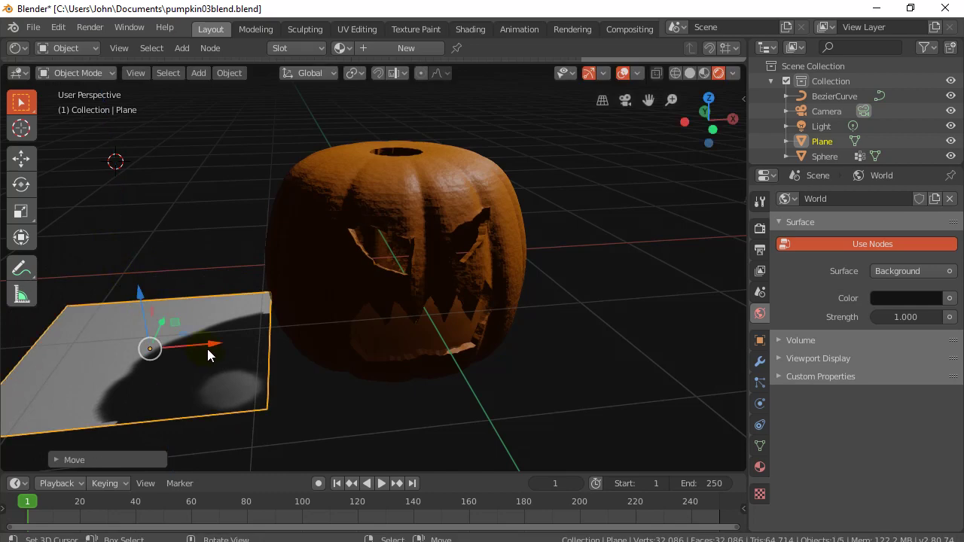
pyautogui.press('g')
pyautogui.click(475, 324)
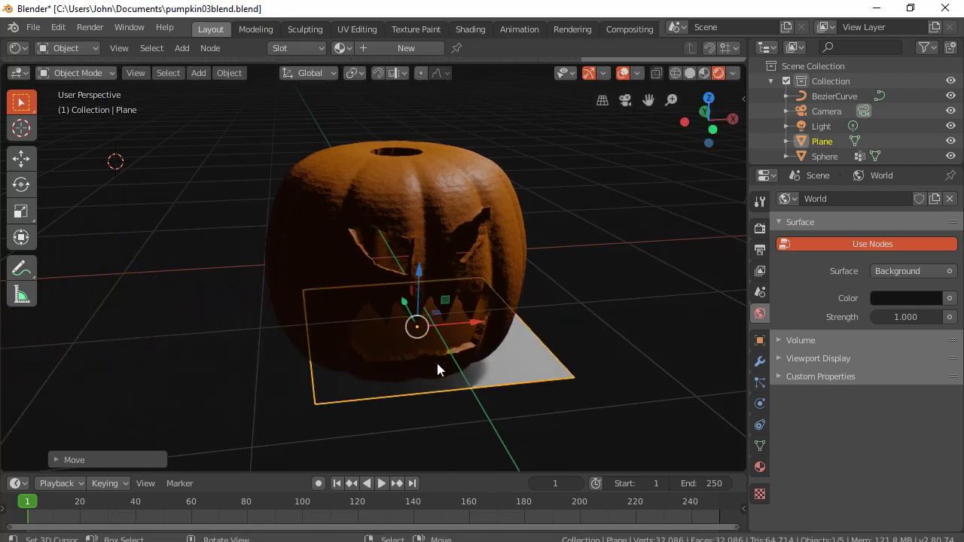
# Step: Scale the plane up, then shrink it to a sensible floor size and check the view
pyautogui.press('s')
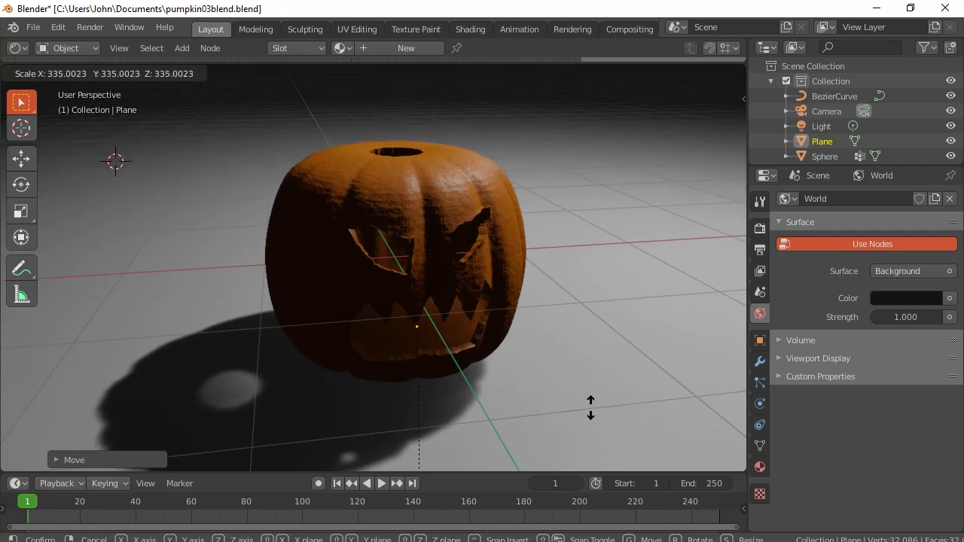
pyautogui.click(553, 402)
pyautogui.scroll(-8, 544, 401)
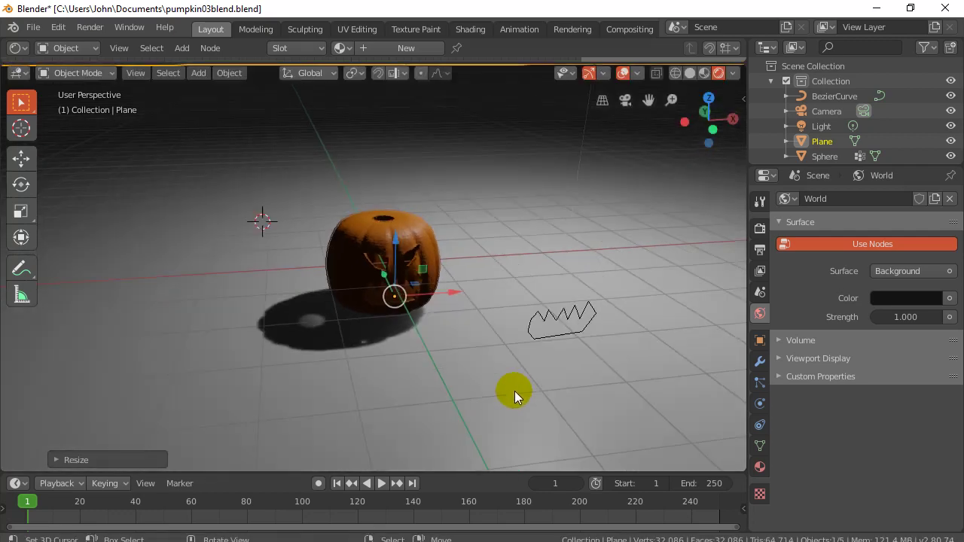
pyautogui.scroll(-5, 455, 371)
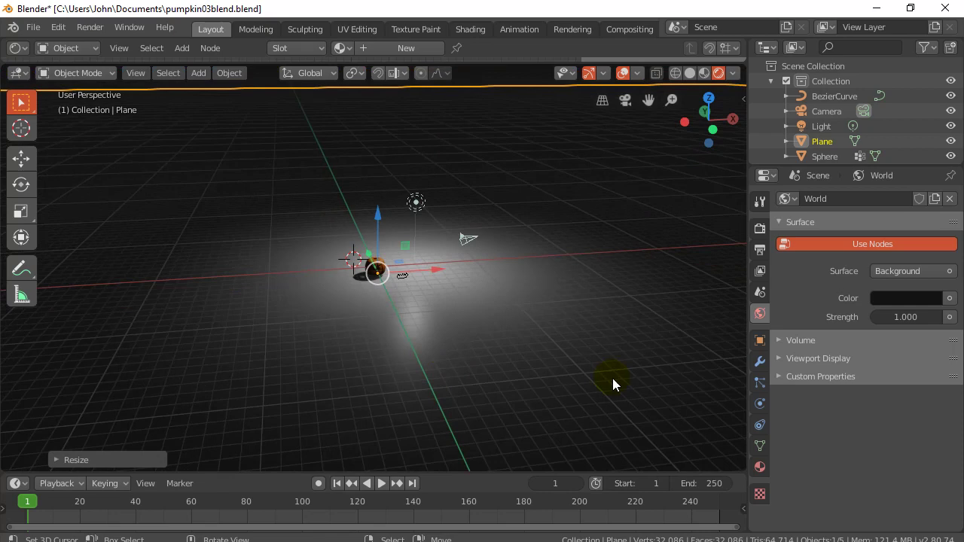
pyautogui.press('s')
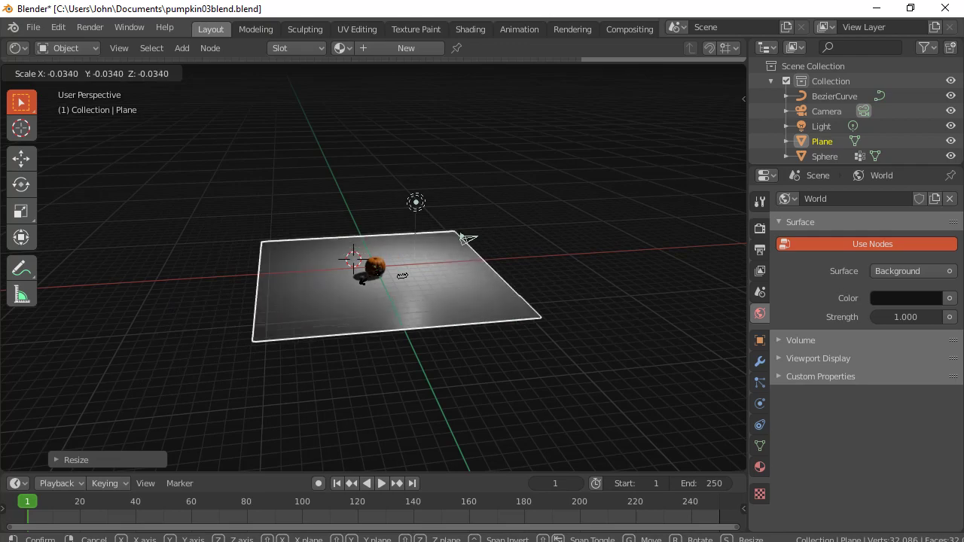
pyautogui.click(366, 320)
pyautogui.scroll(12, 366, 320)
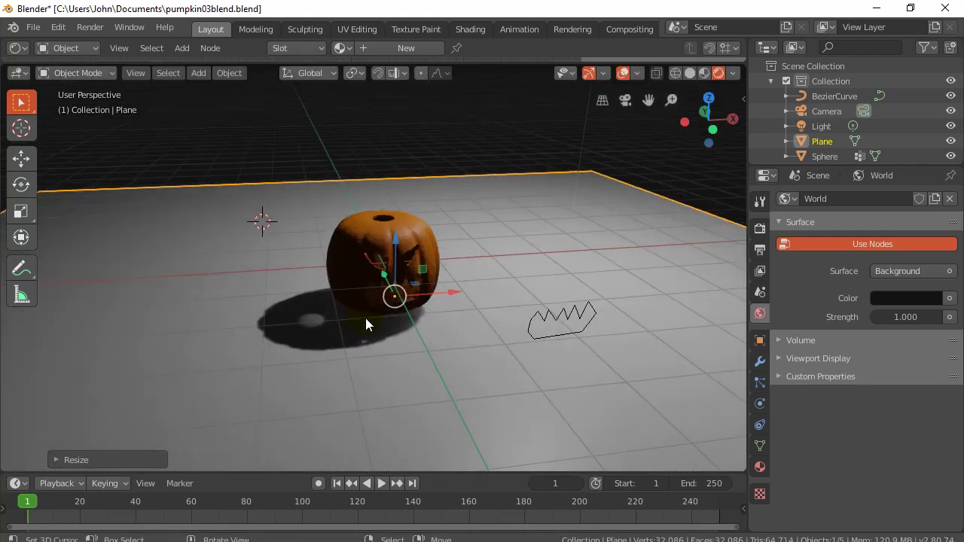
pyautogui.scroll(-6, 258, 338)
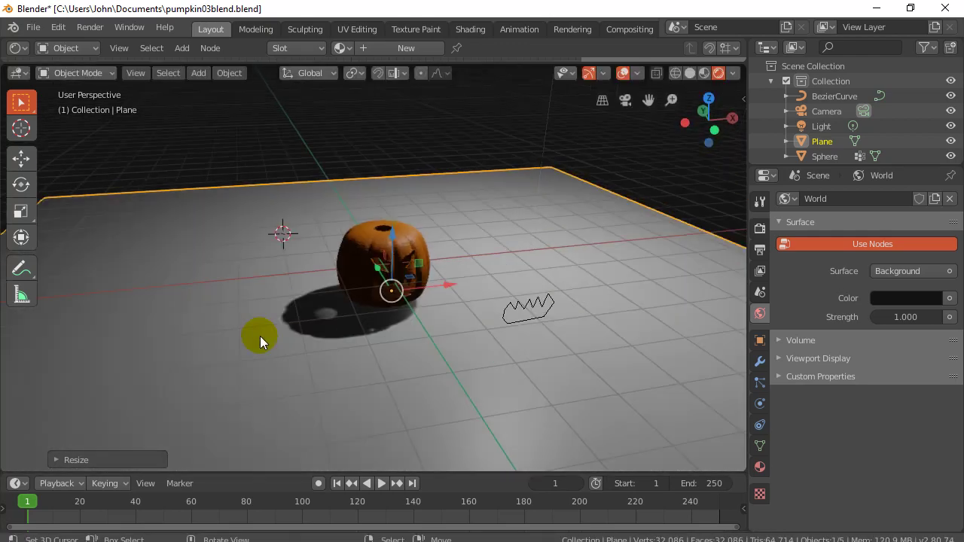
pyautogui.moveTo(268, 377); pyautogui.dragTo(252, 361, button='middle')
pyautogui.scroll(5, 278, 347)
pyautogui.scroll(-3, 252, 362)
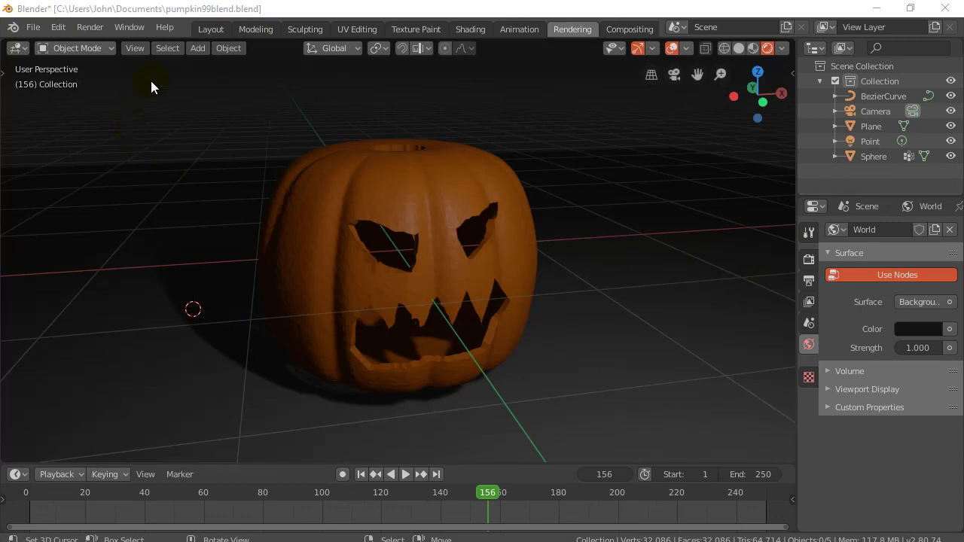
# Step: Add a point light, clear its location and raise it along Z inside the pumpkin
pyautogui.click(191, 49)
pyautogui.moveTo(222, 241)
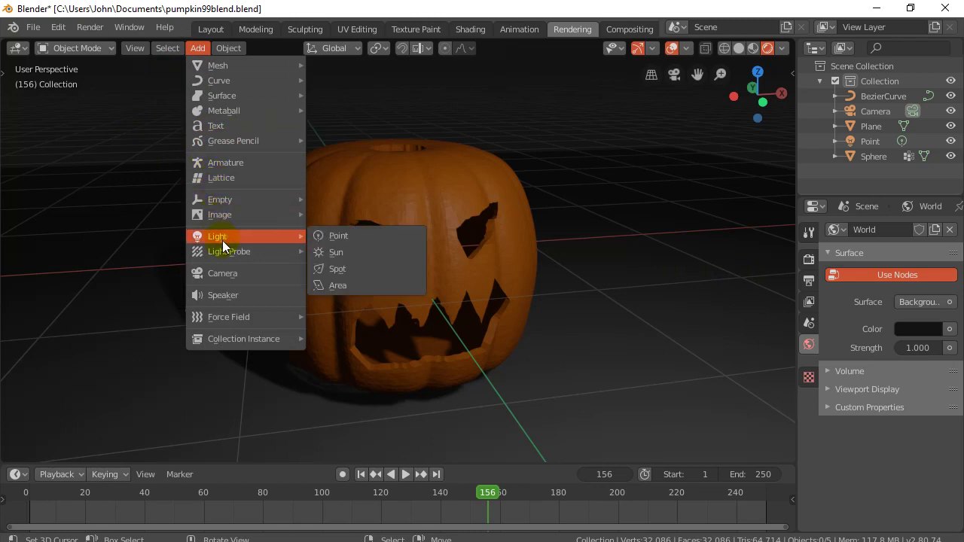
pyautogui.click(339, 236)
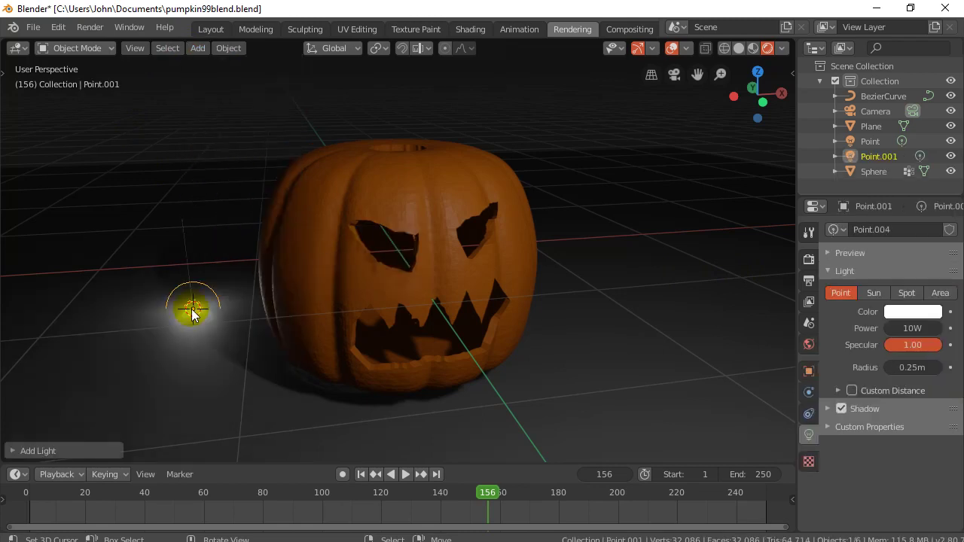
pyautogui.hotkey('alt', 'g')
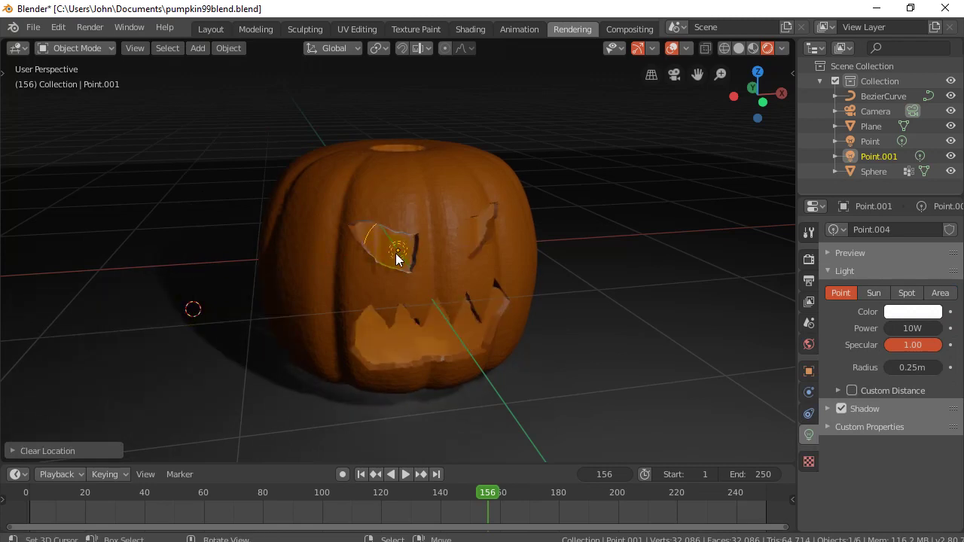
pyautogui.press('g')
pyautogui.press('z')
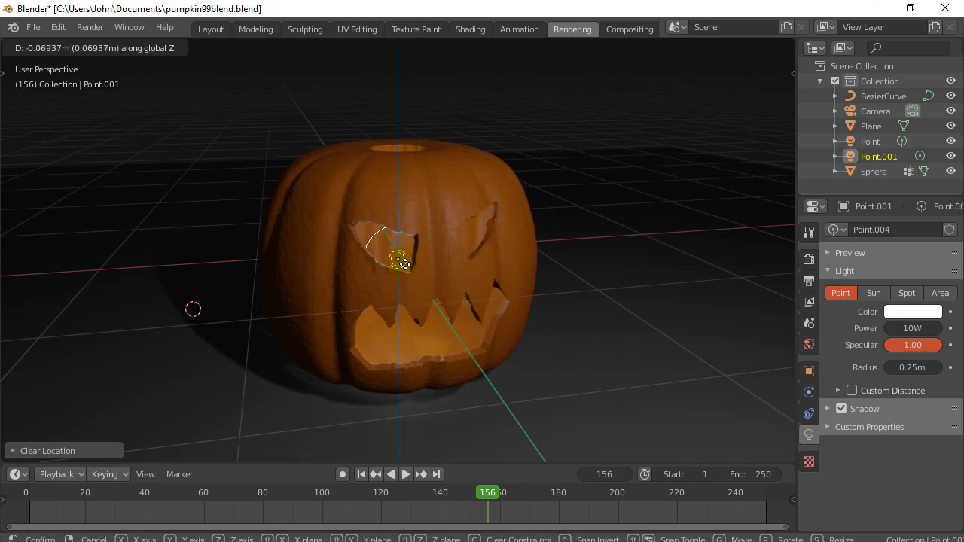
pyautogui.click(406, 265)
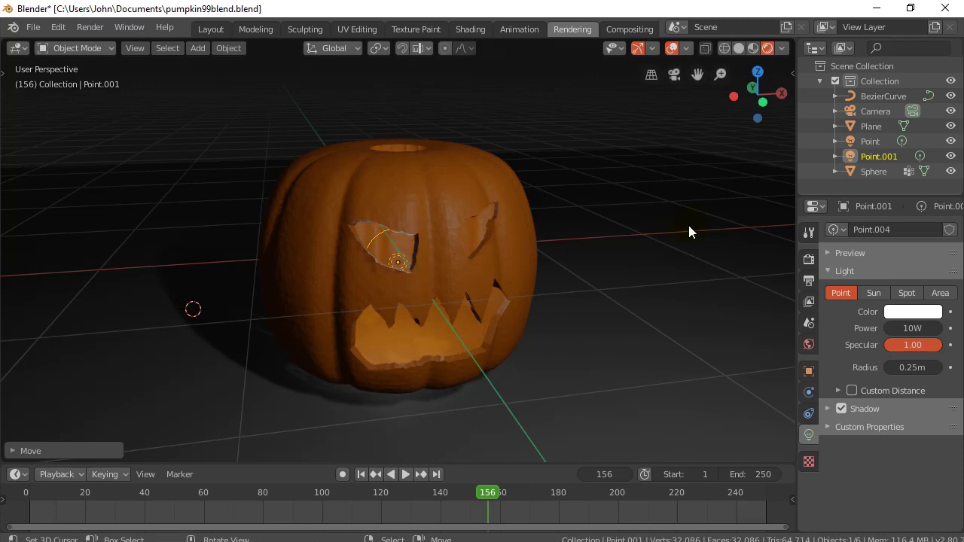
# Step: Give Point.001 a saturated yellow colour and 25 W power
pyautogui.click(876, 160)
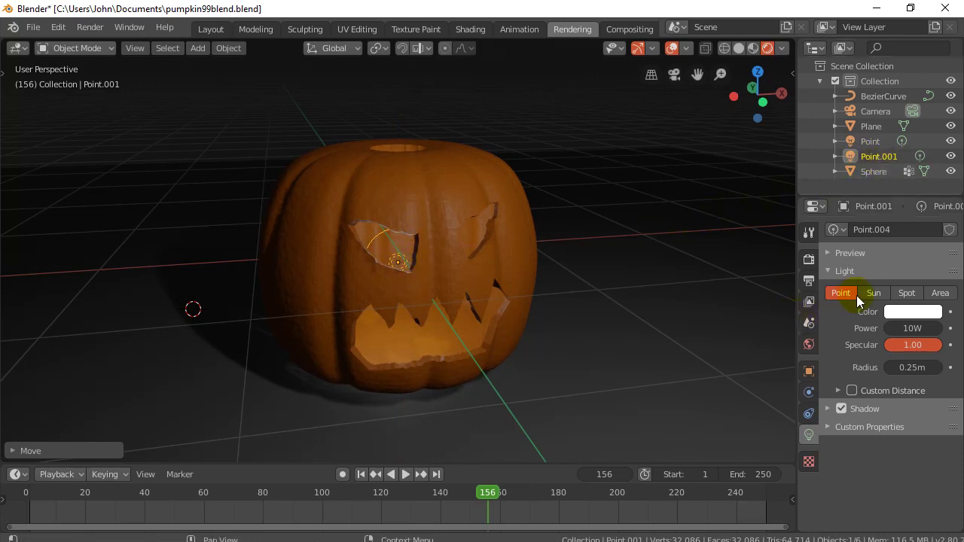
pyautogui.click(809, 413)
pyautogui.click(809, 436)
pyautogui.click(909, 315)
pyautogui.click(830, 196)
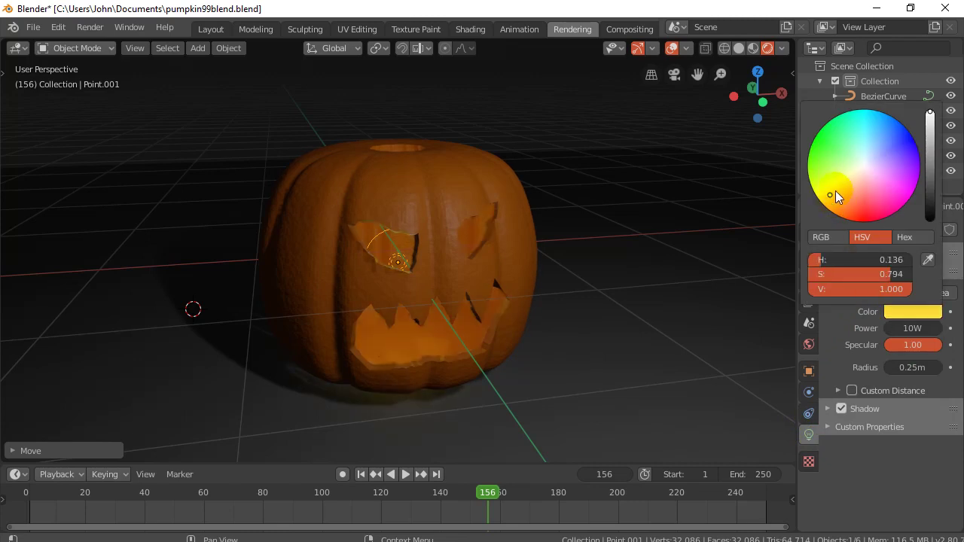
pyautogui.moveTo(836, 191); pyautogui.dragTo(821, 202)
pyautogui.click(909, 329)
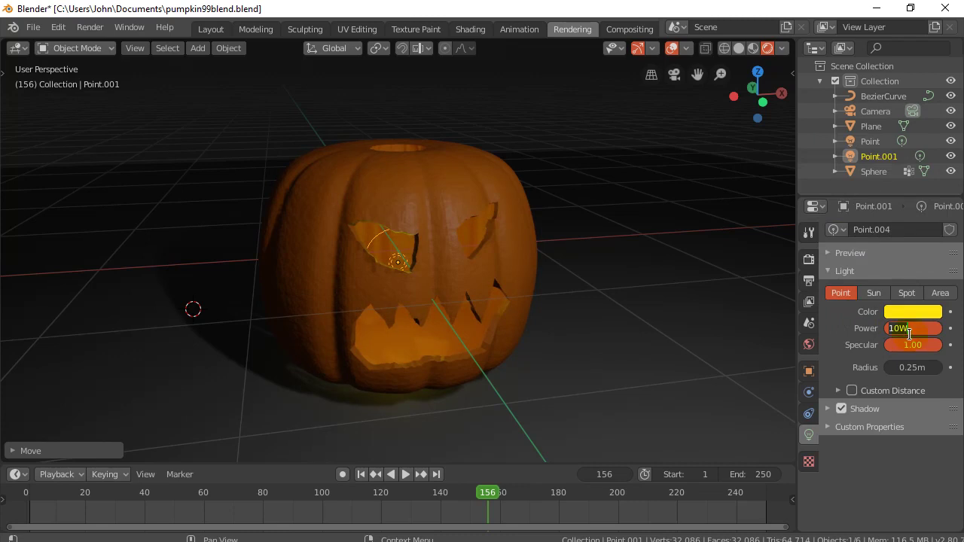
pyautogui.write('25')
pyautogui.press('Return')
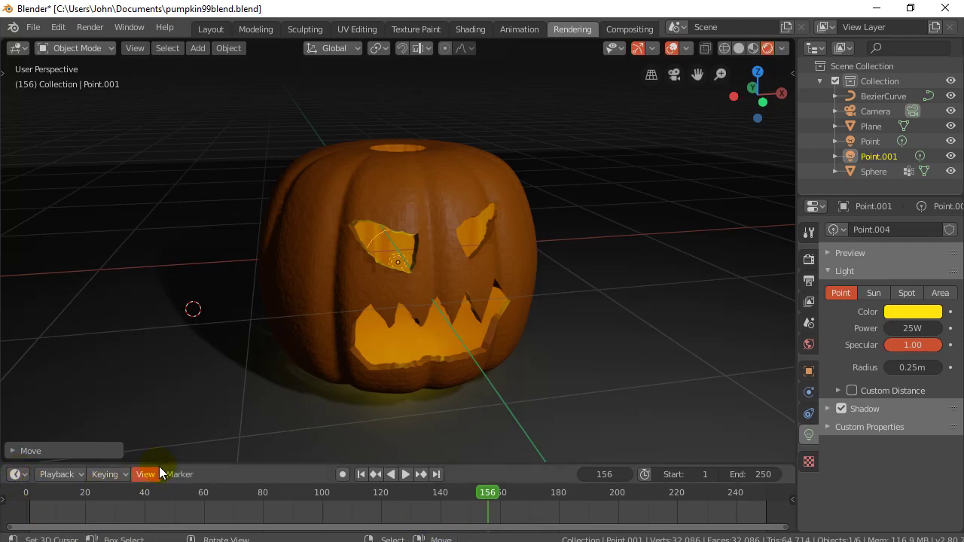
# Step: Jump to frame 1 and keyframe Point.001's 25 W Power
pyautogui.moveTo(154, 463)
pyautogui.mouseDown()
pyautogui.moveTo(153, 500)
pyautogui.moveTo(153, 455)
pyautogui.mouseUp()
pyautogui.click(613, 466)
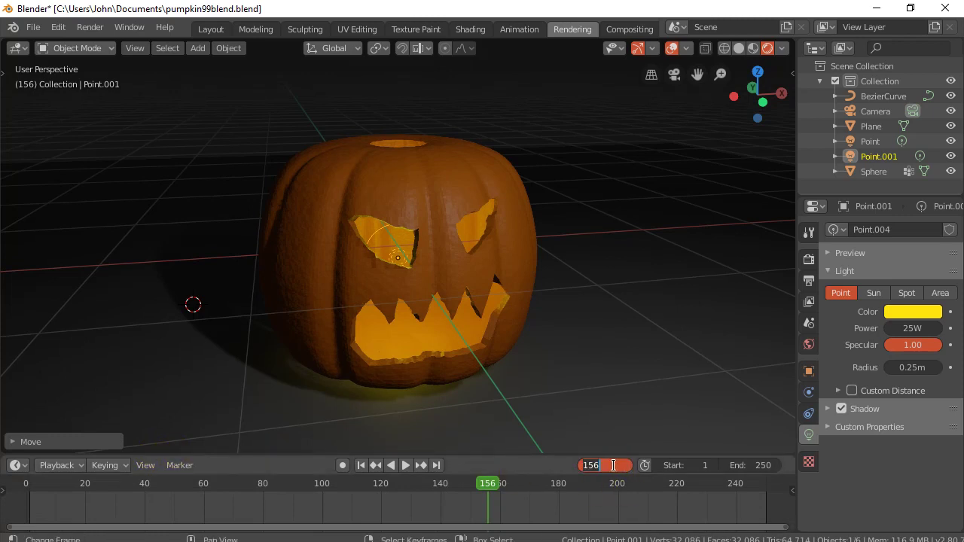
pyautogui.write('1')
pyautogui.press('Return')
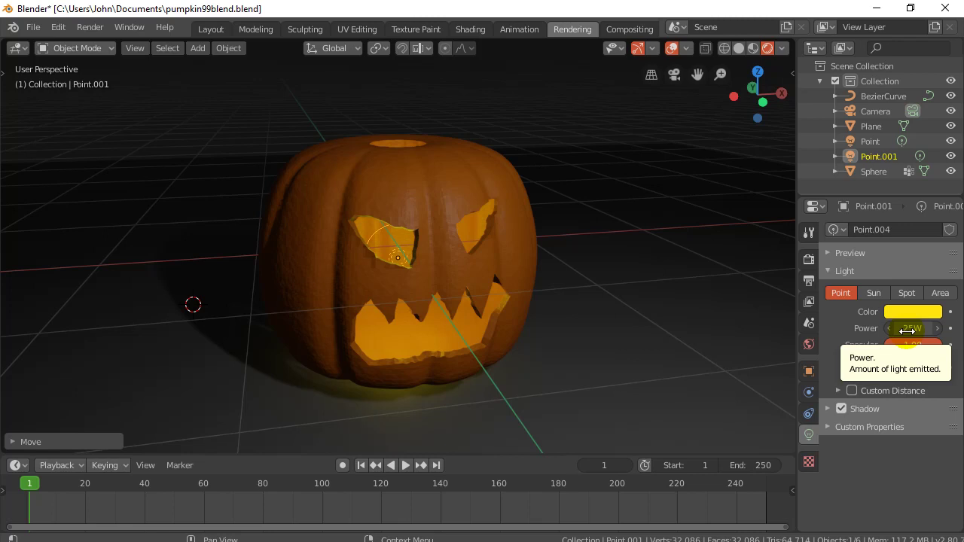
pyautogui.press('i')
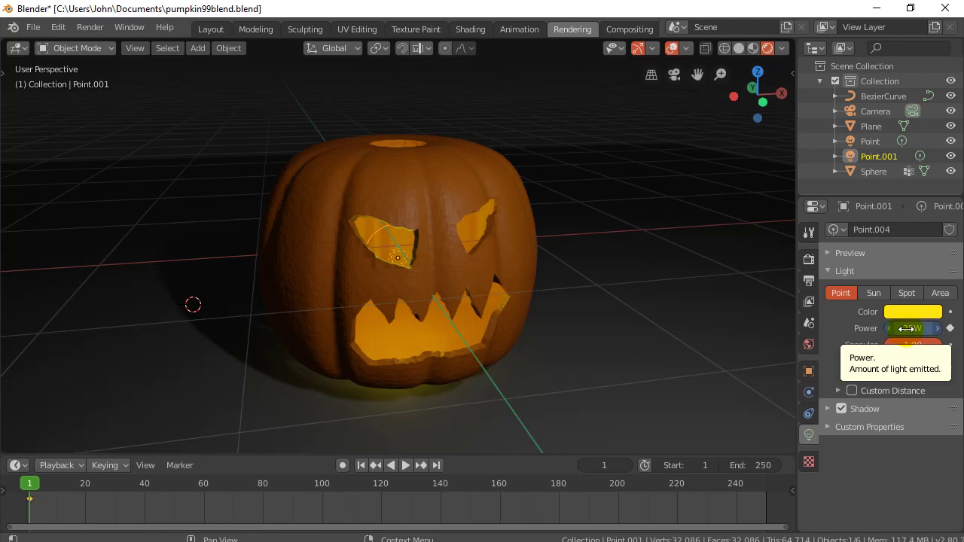
pyautogui.click(30, 501)
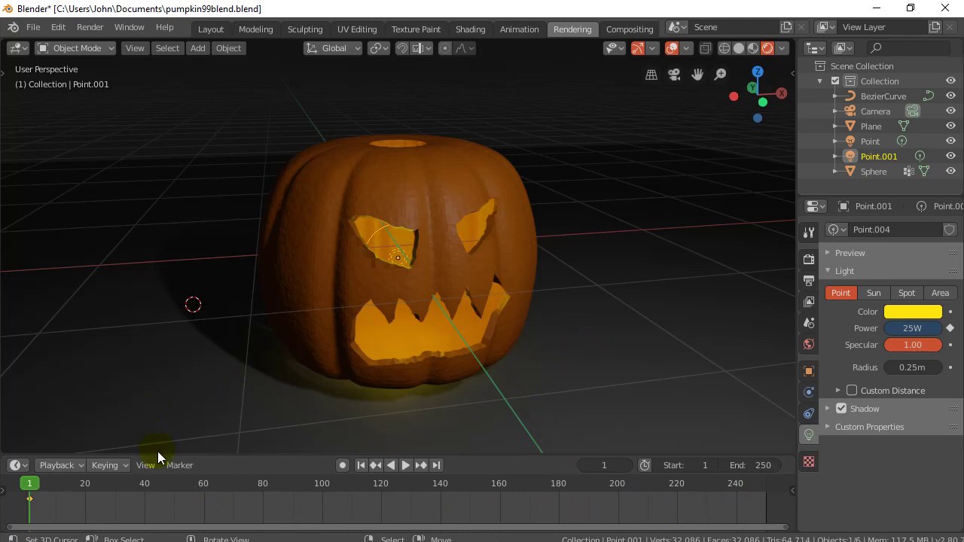
# Step: Enlarge the timeline, switch it to the Graph Editor, frame the Power curve and show the sidebar
pyautogui.moveTo(158, 455); pyautogui.dragTo(190, 276)
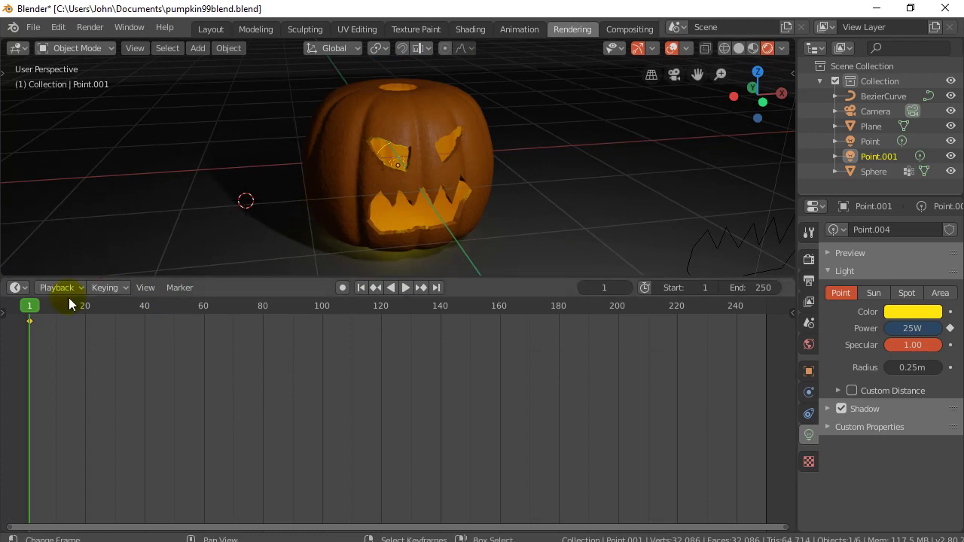
pyautogui.click(18, 288)
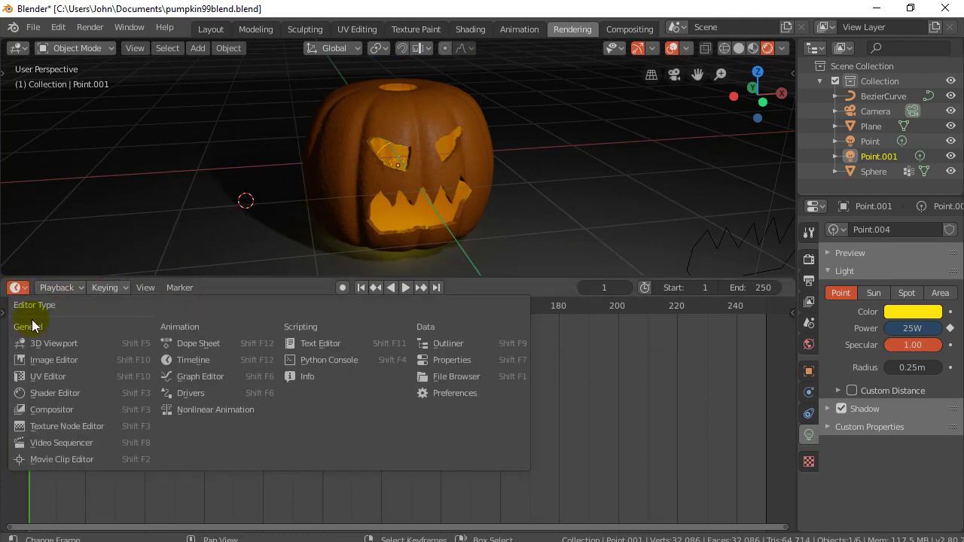
pyautogui.click(194, 381)
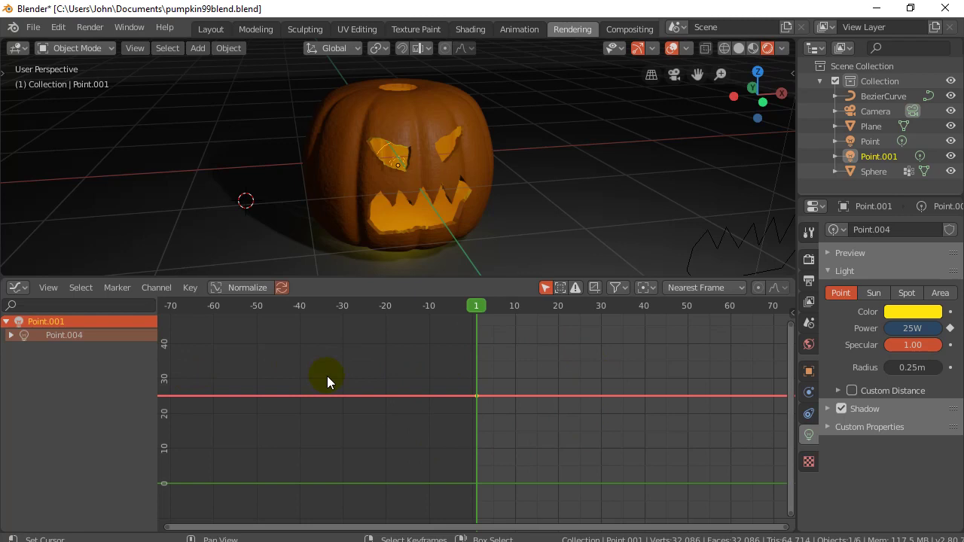
pyautogui.scroll(-3, 449, 394)
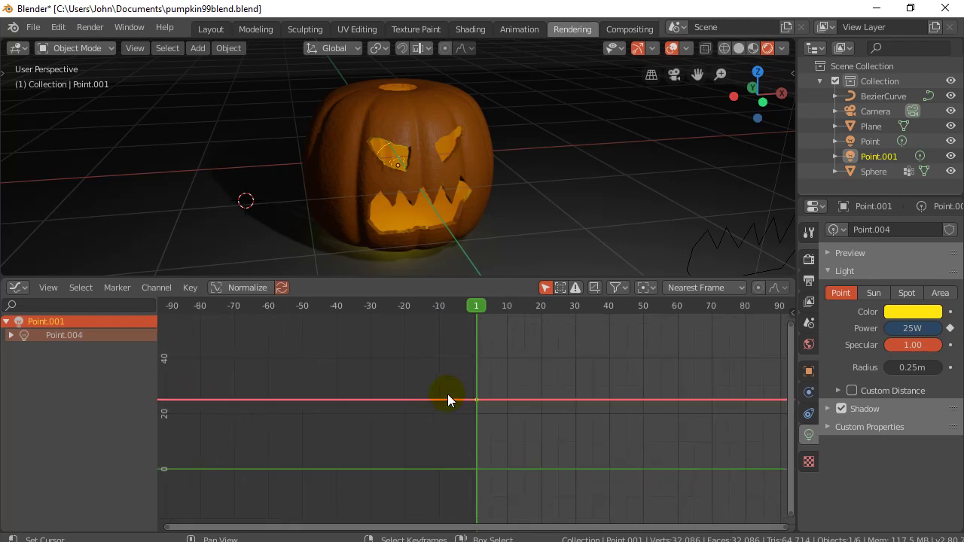
pyautogui.scroll(-1, 388, 402)
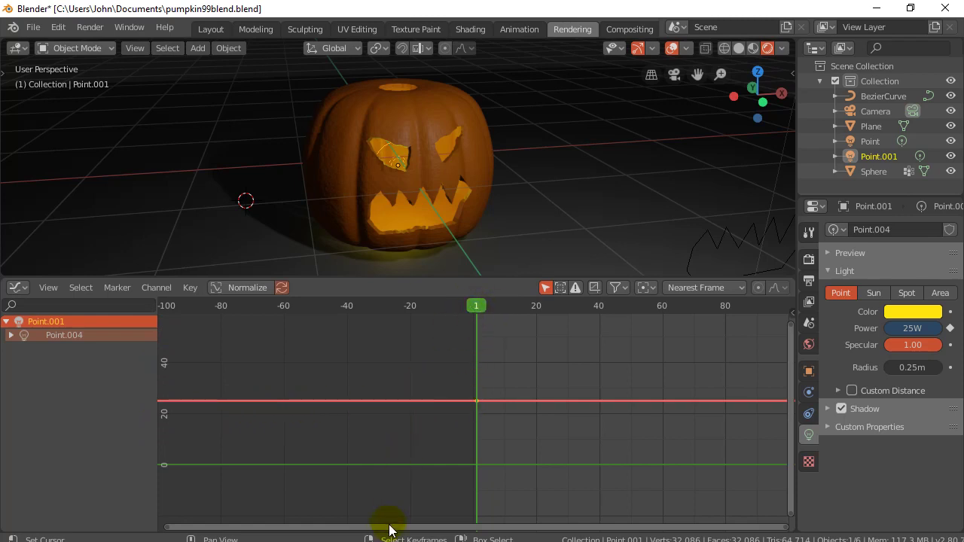
pyautogui.moveTo(390, 526); pyautogui.dragTo(624, 526)
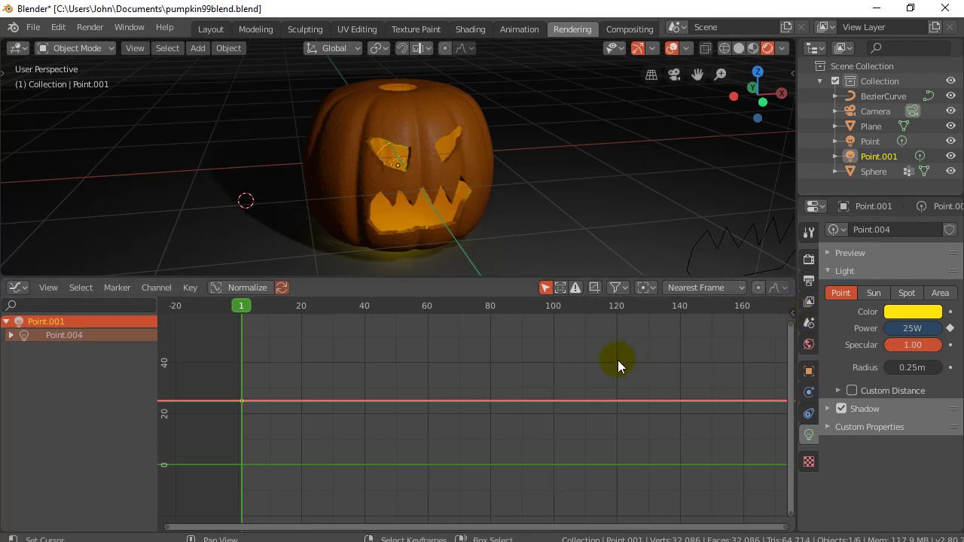
pyautogui.press('n')
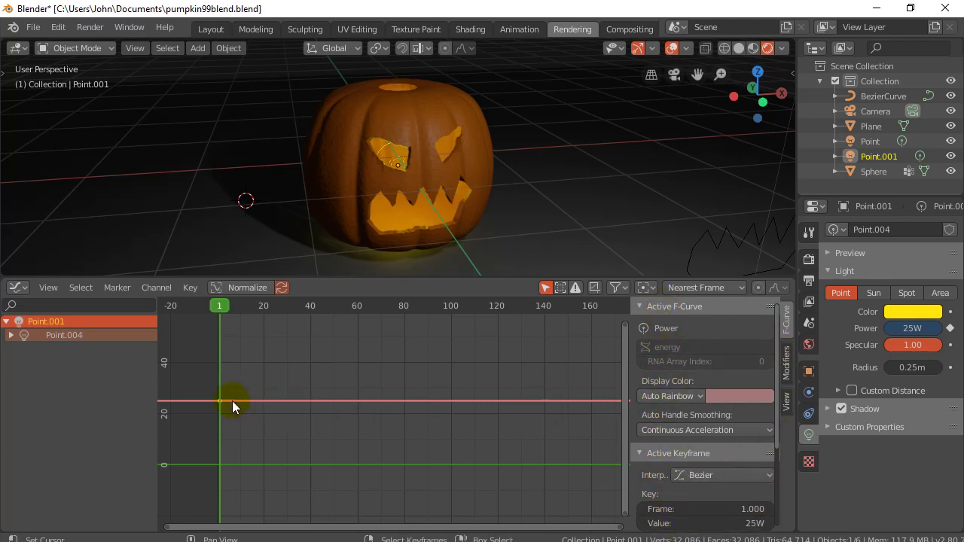
# Step: Add a Noise modifier to the light's Power F-curve
pyautogui.click(785, 365)
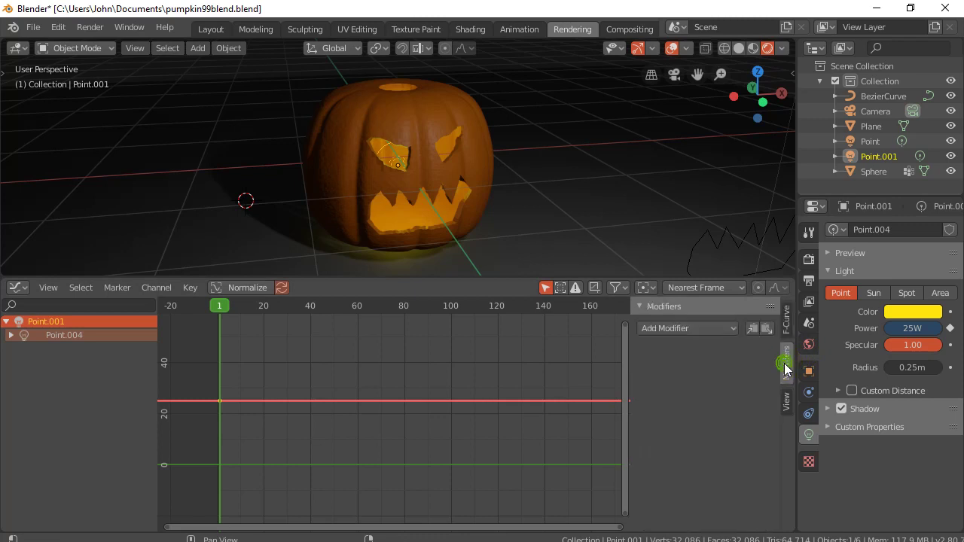
pyautogui.click(666, 327)
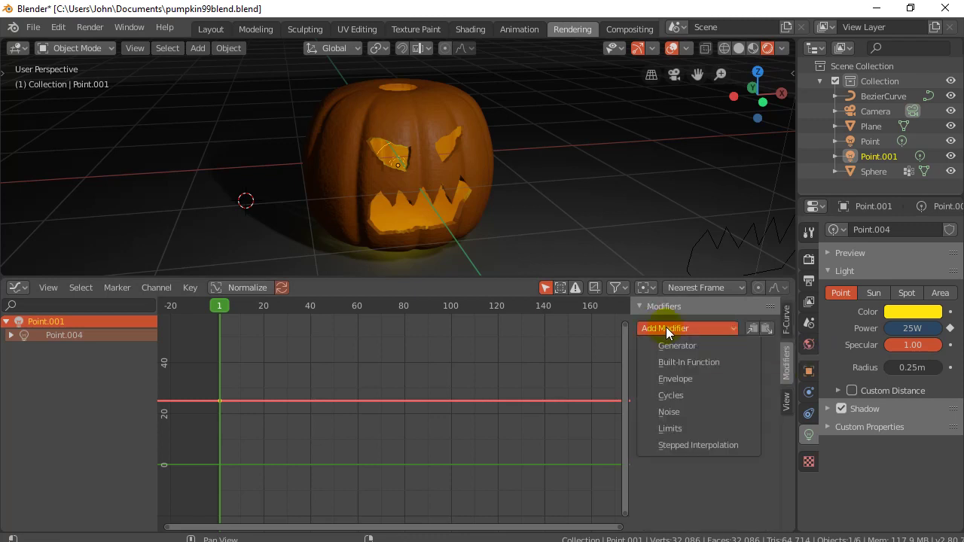
pyautogui.click(670, 415)
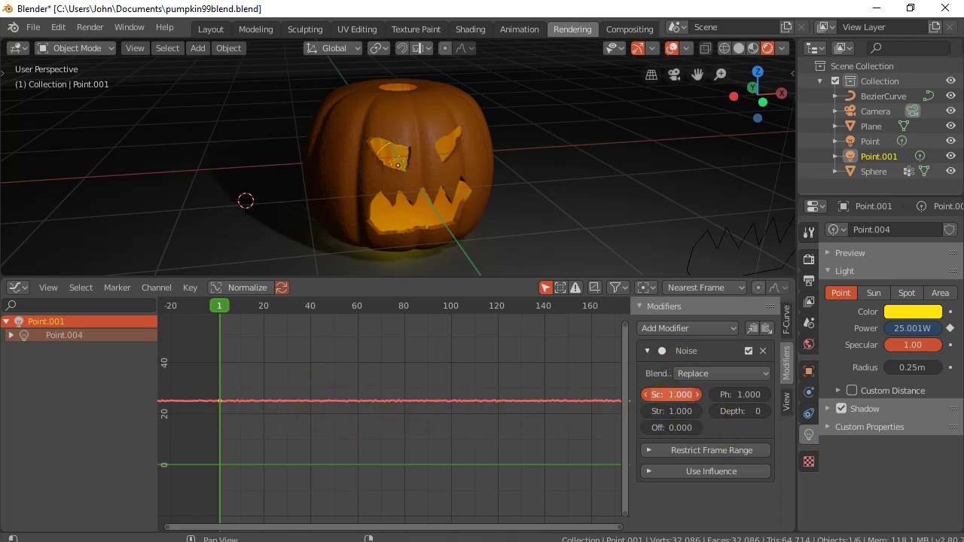
# Step: Set the noise Scale to 4.9 and Strength to 40.6, then scrub to watch the flicker
pyautogui.moveTo(673, 395); pyautogui.dragTo(6, 409)
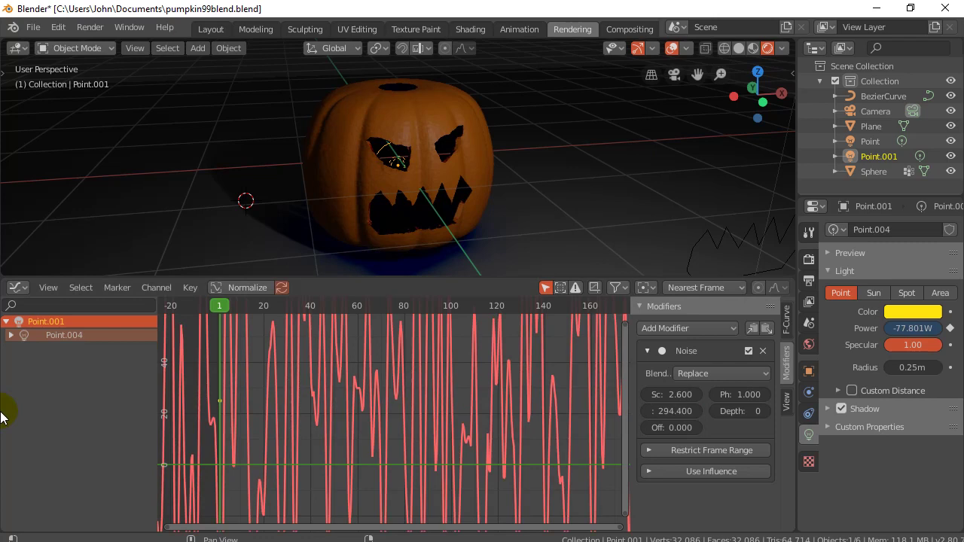
pyautogui.moveTo(669, 411); pyautogui.dragTo(675, 411)
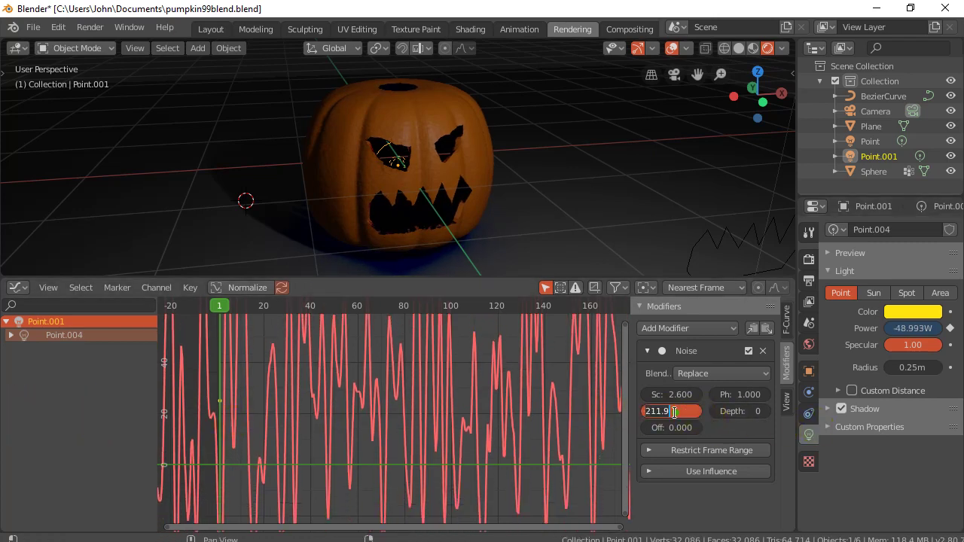
pyautogui.write('20')
pyautogui.press('Return')
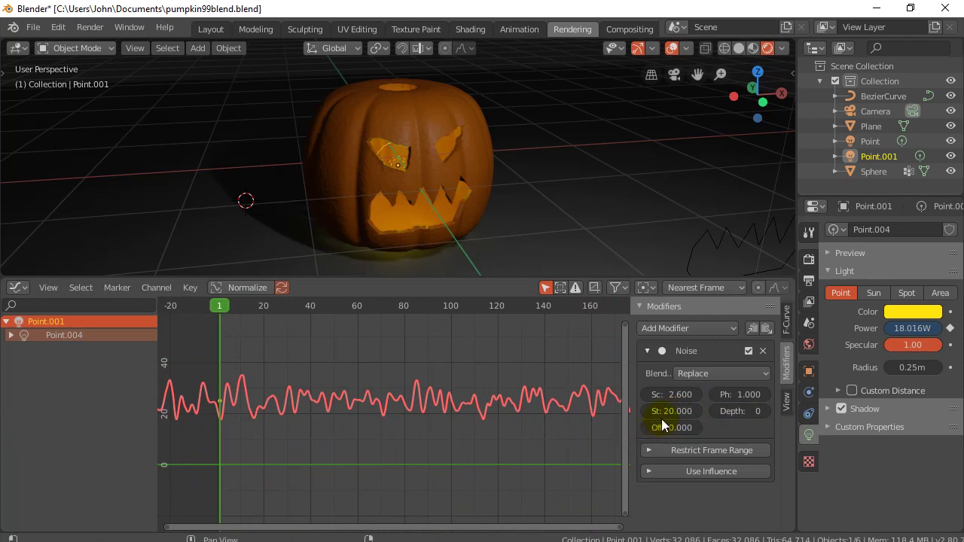
pyautogui.moveTo(669, 412); pyautogui.dragTo(685, 394)
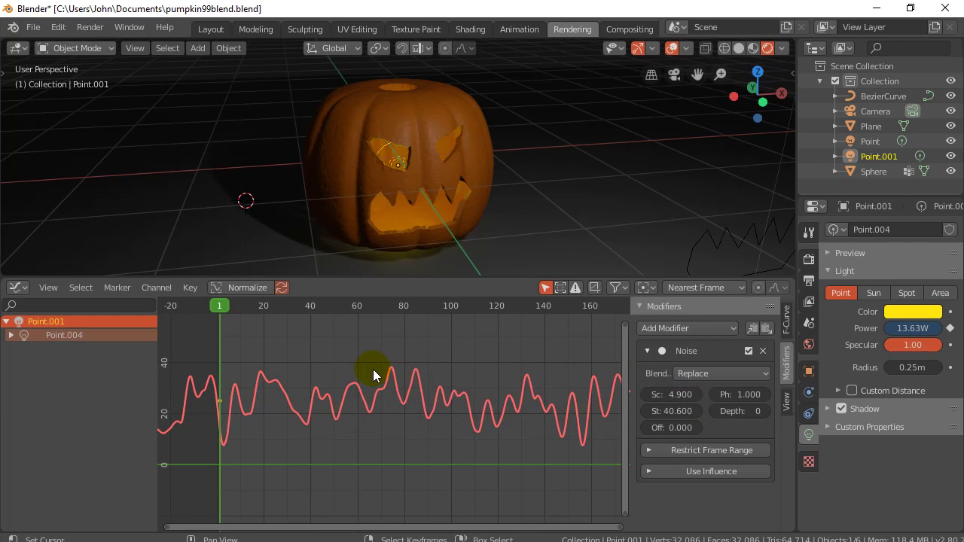
pyautogui.scroll(-3, 374, 370)
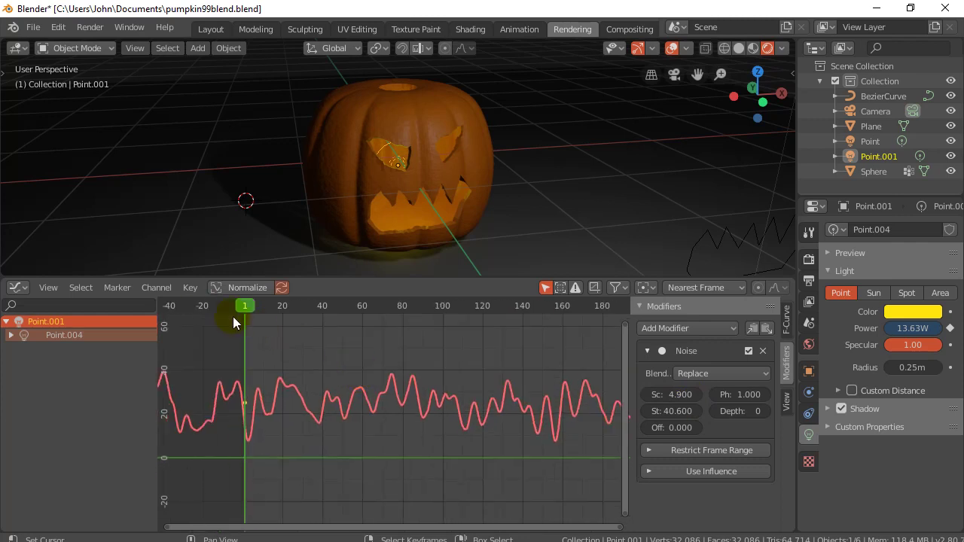
pyautogui.moveTo(242, 308)
pyautogui.mouseDown()
pyautogui.moveTo(404, 309)
pyautogui.moveTo(243, 308)
pyautogui.mouseUp()
# Step: Switch to the Timeline and play the flickering animation from frame 1, then rewind
pyautogui.click(22, 292)
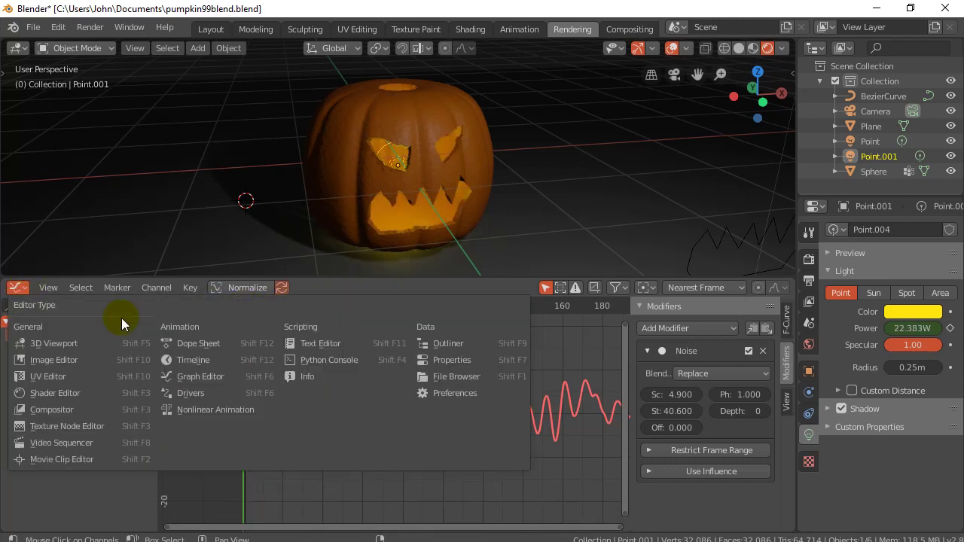
pyautogui.click(179, 359)
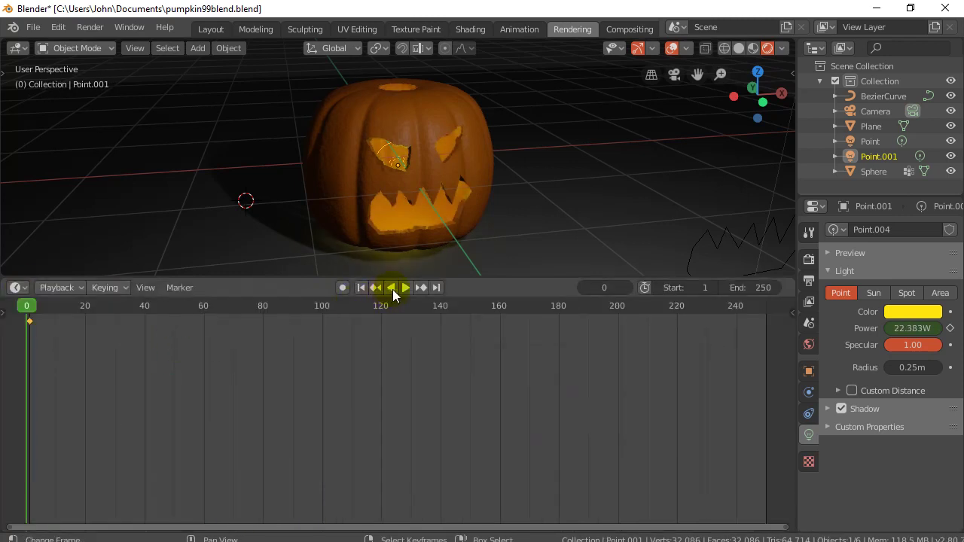
pyautogui.click(363, 290)
pyautogui.click(406, 288)
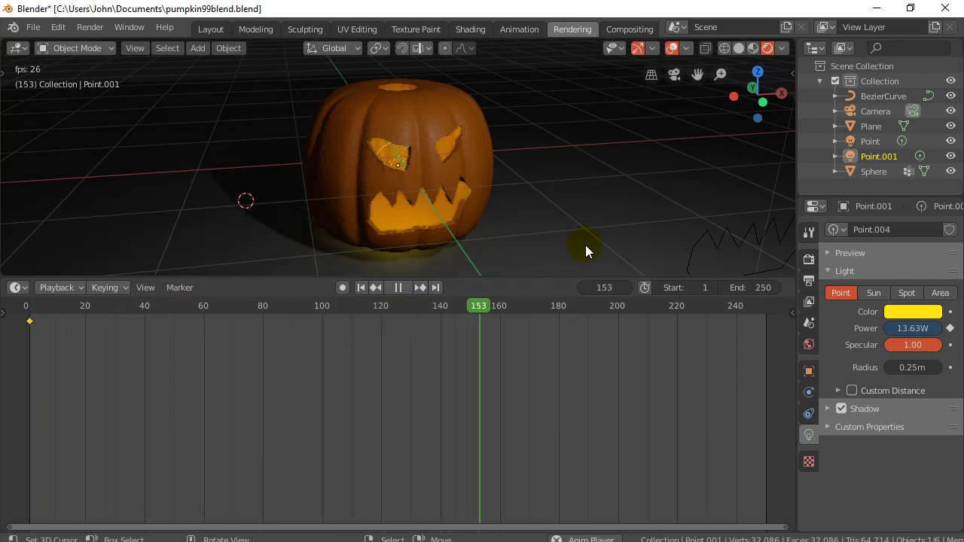
pyautogui.click(398, 287)
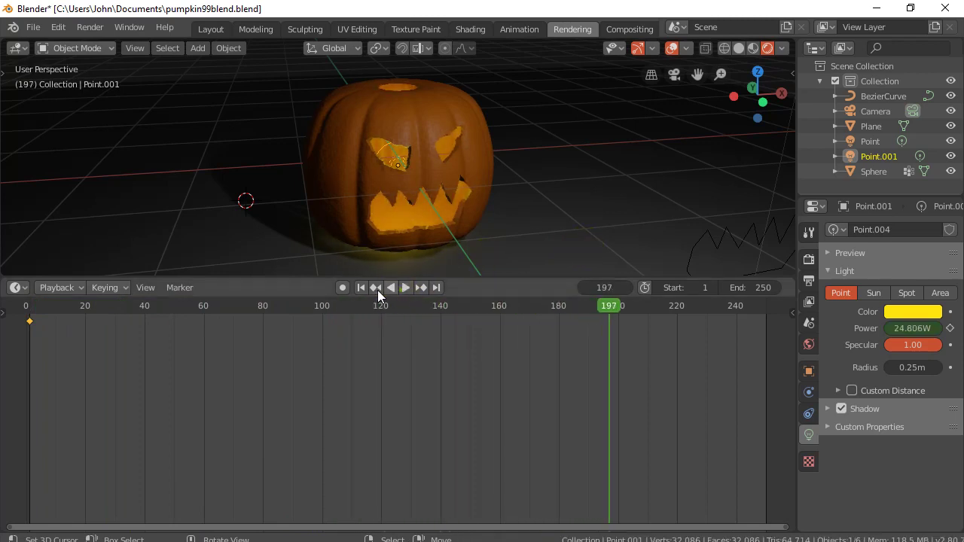
pyautogui.click(361, 287)
# Step: Back in the Graph Editor, set the Noise modifier's Scale to 4
pyautogui.click(13, 288)
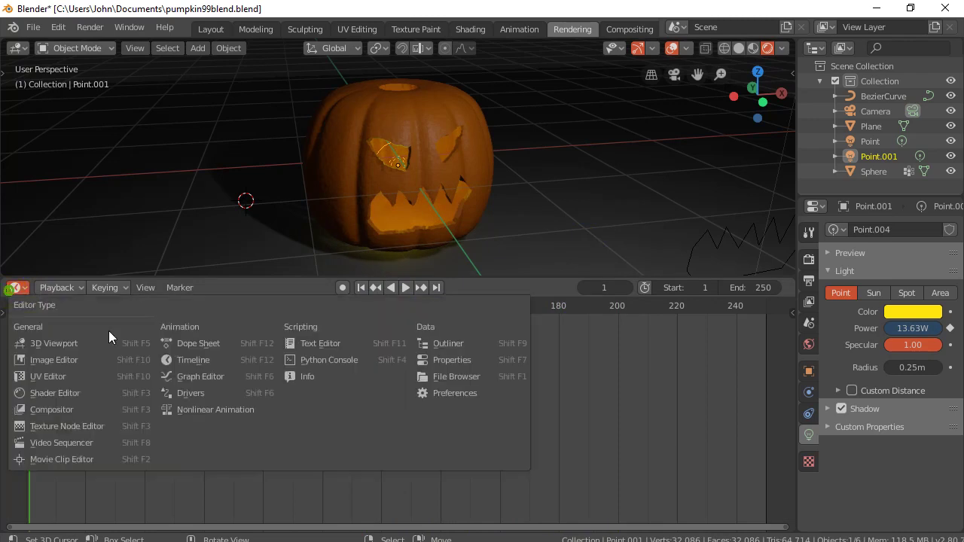
pyautogui.click(180, 374)
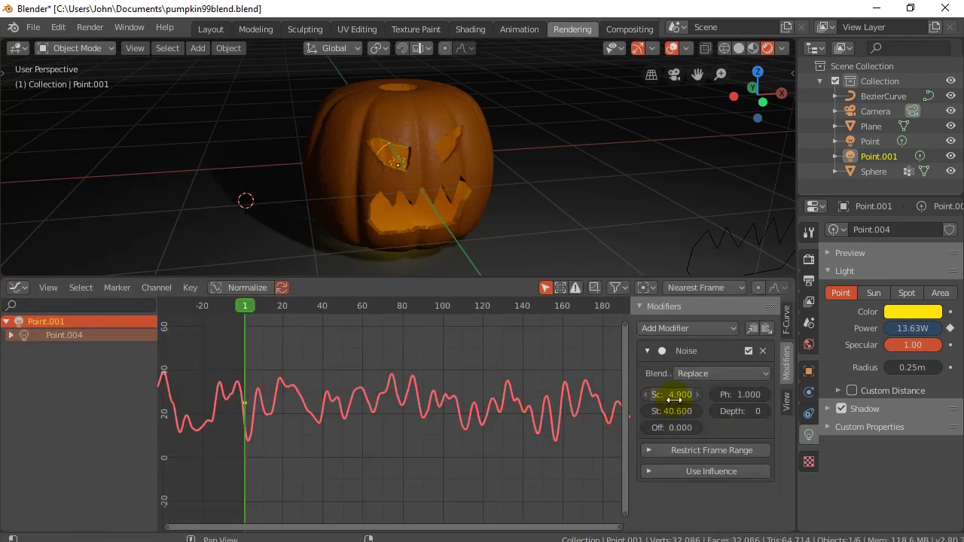
pyautogui.moveTo(668, 395); pyautogui.dragTo(637, 395)
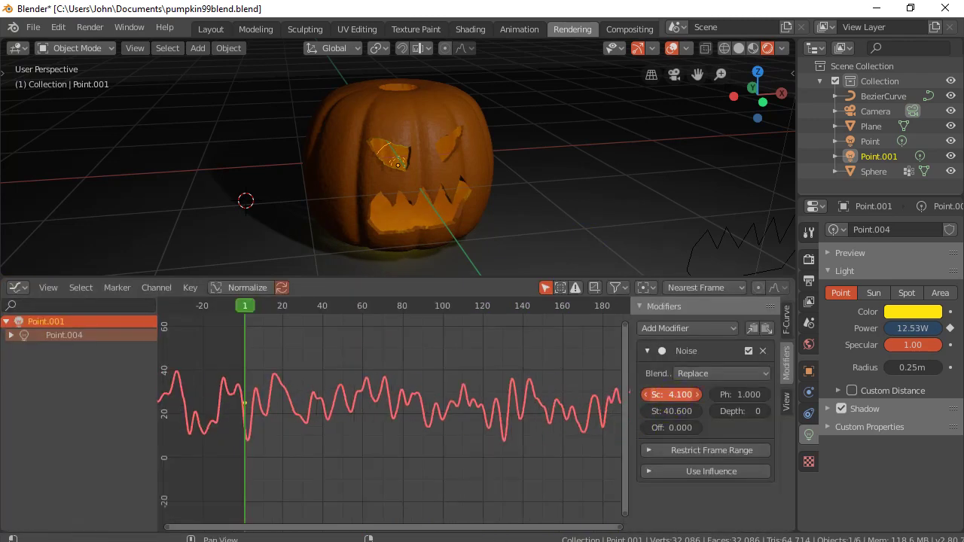
pyautogui.click(675, 394)
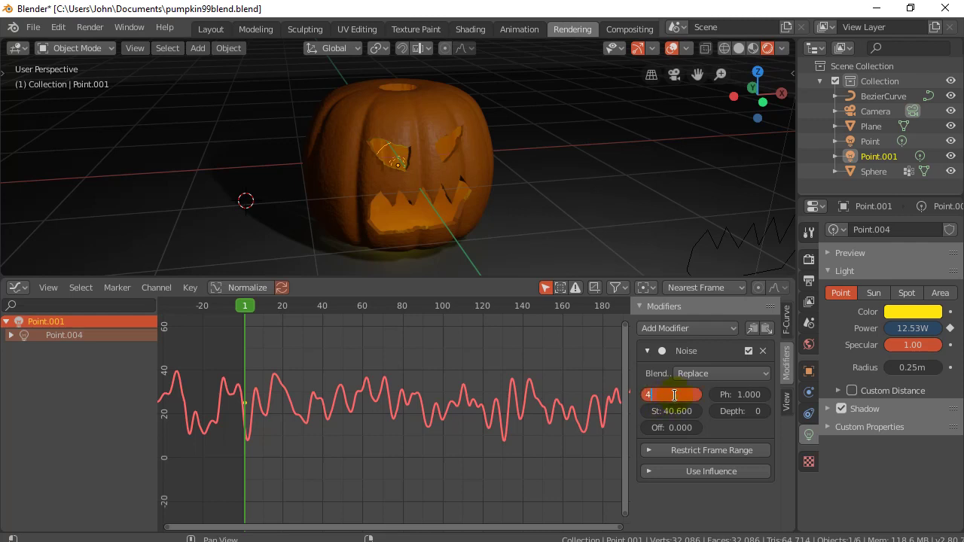
pyautogui.write('4')
pyautogui.press('Return')
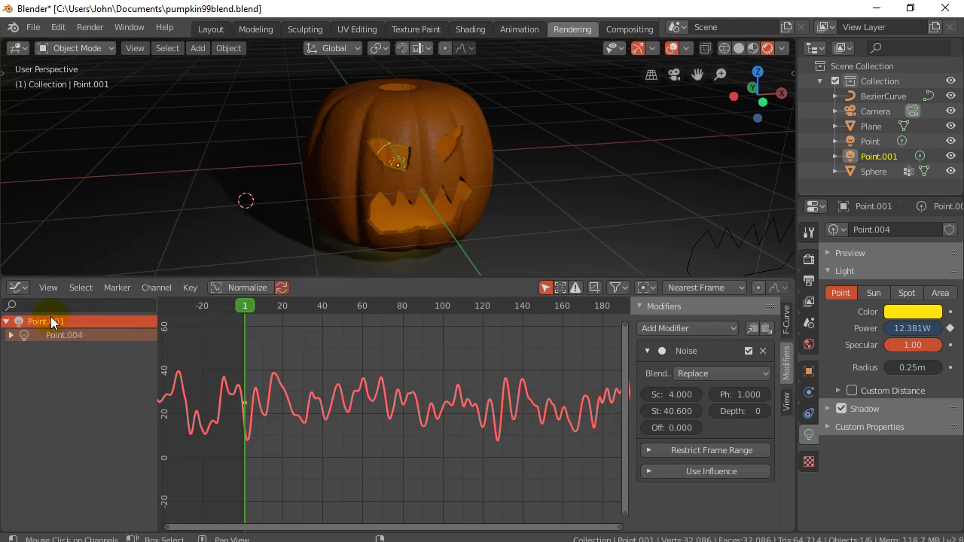
# Step: Switch to a compact Timeline, enlarge the 3D view, and play the flicker until frame 110
pyautogui.click(17, 288)
pyautogui.click(185, 360)
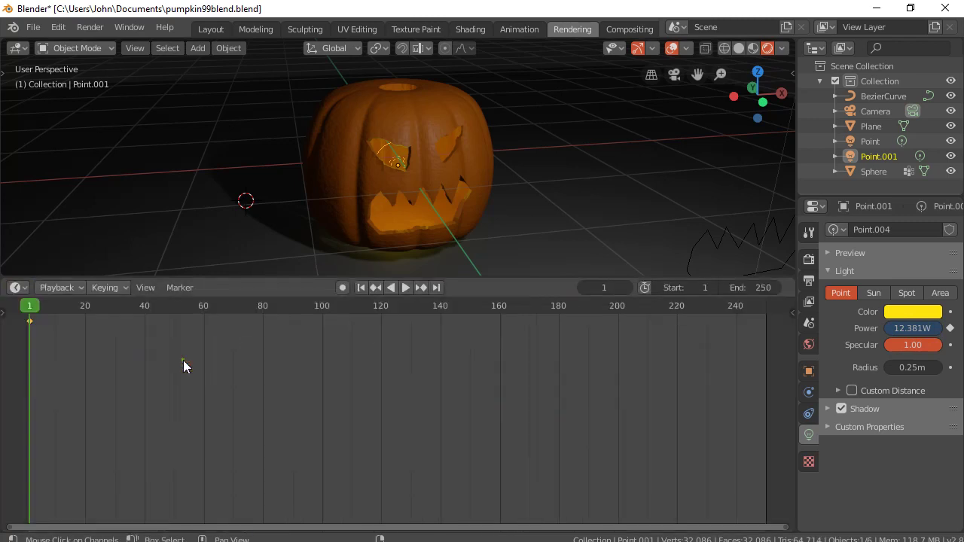
pyautogui.moveTo(294, 275); pyautogui.dragTo(289, 443)
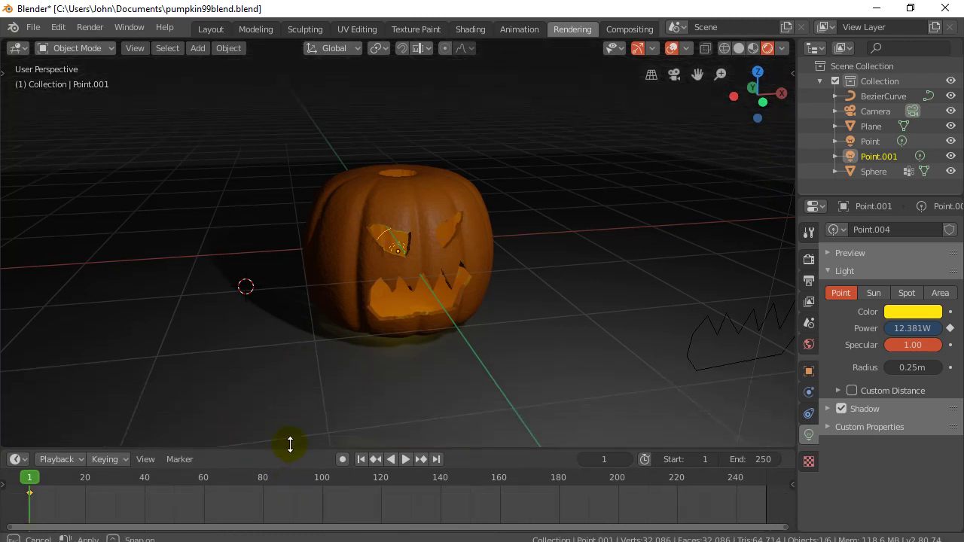
pyautogui.click(405, 454)
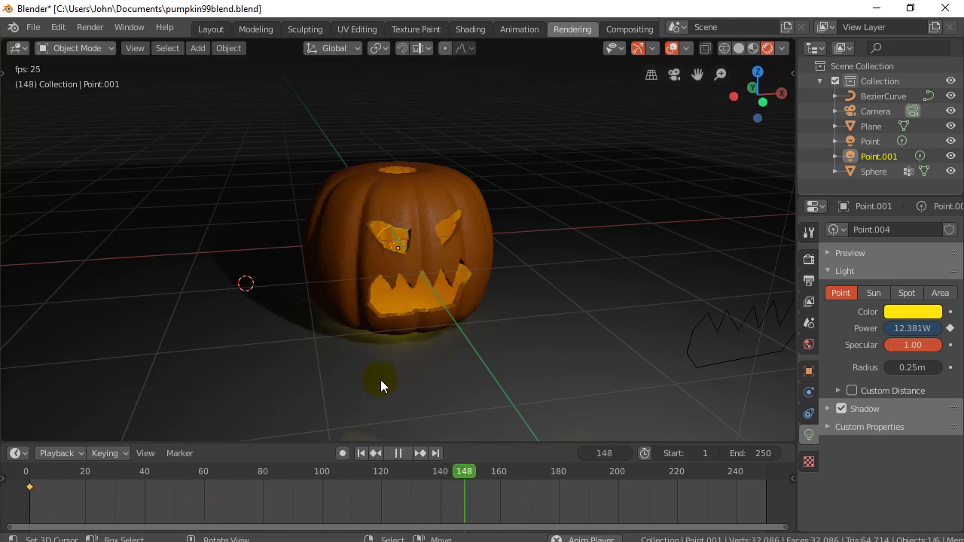
pyautogui.scroll(2, 387, 384)
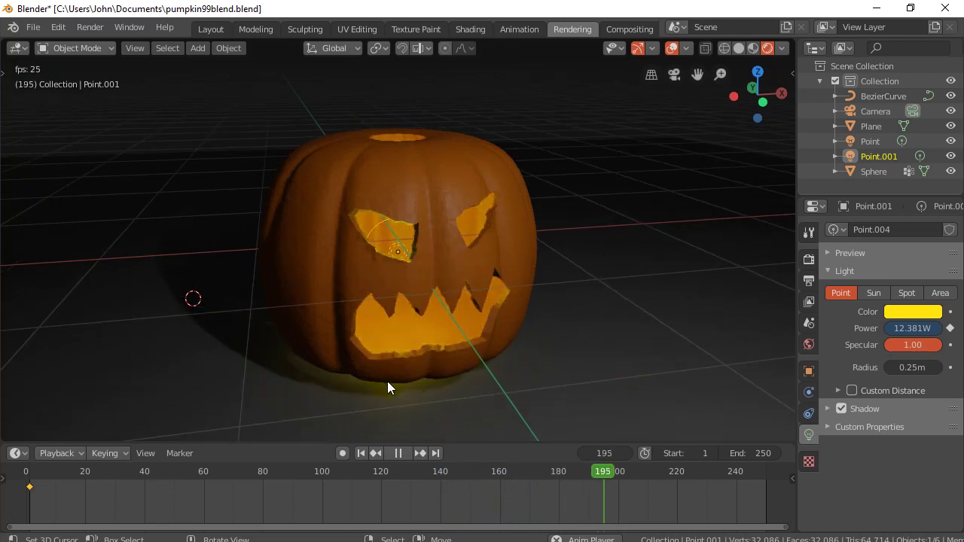
pyautogui.scroll(-1, 387, 382)
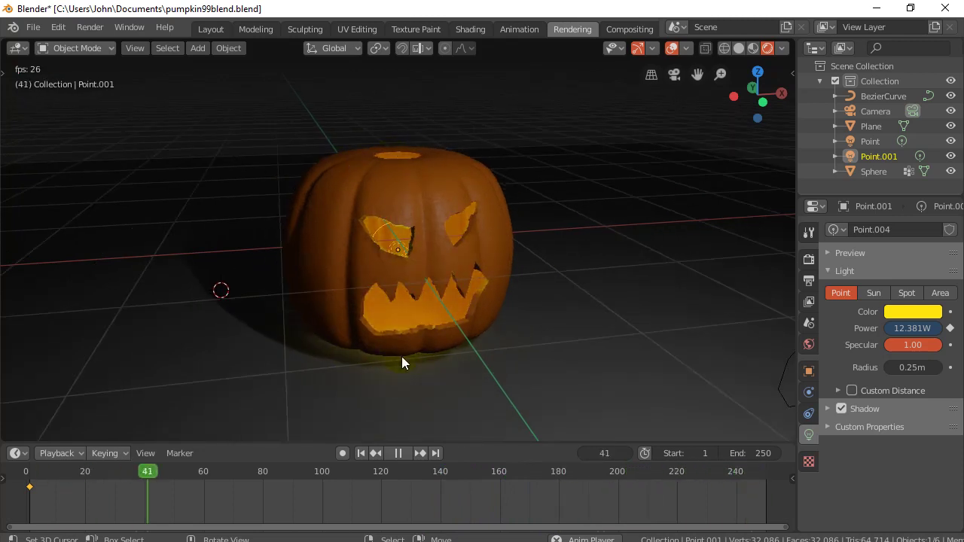
pyautogui.click(396, 454)
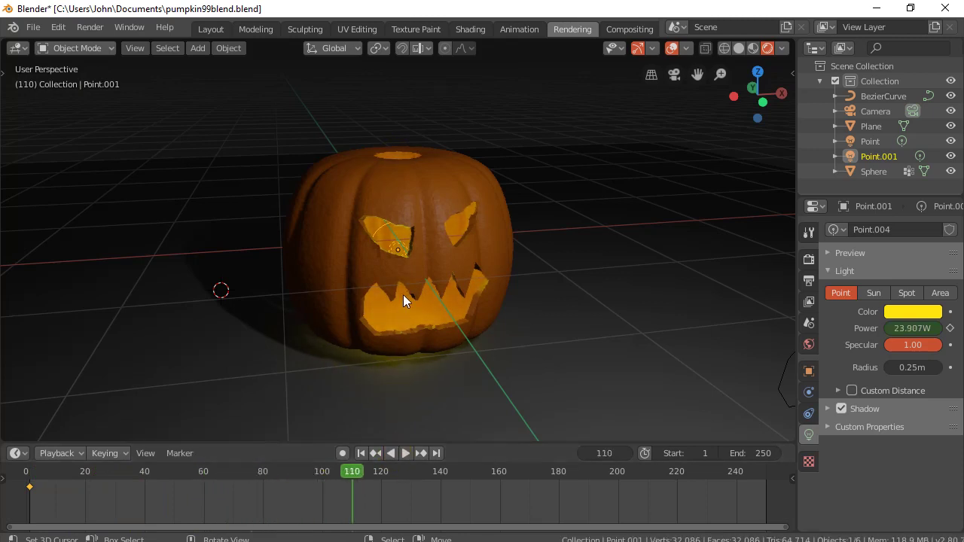